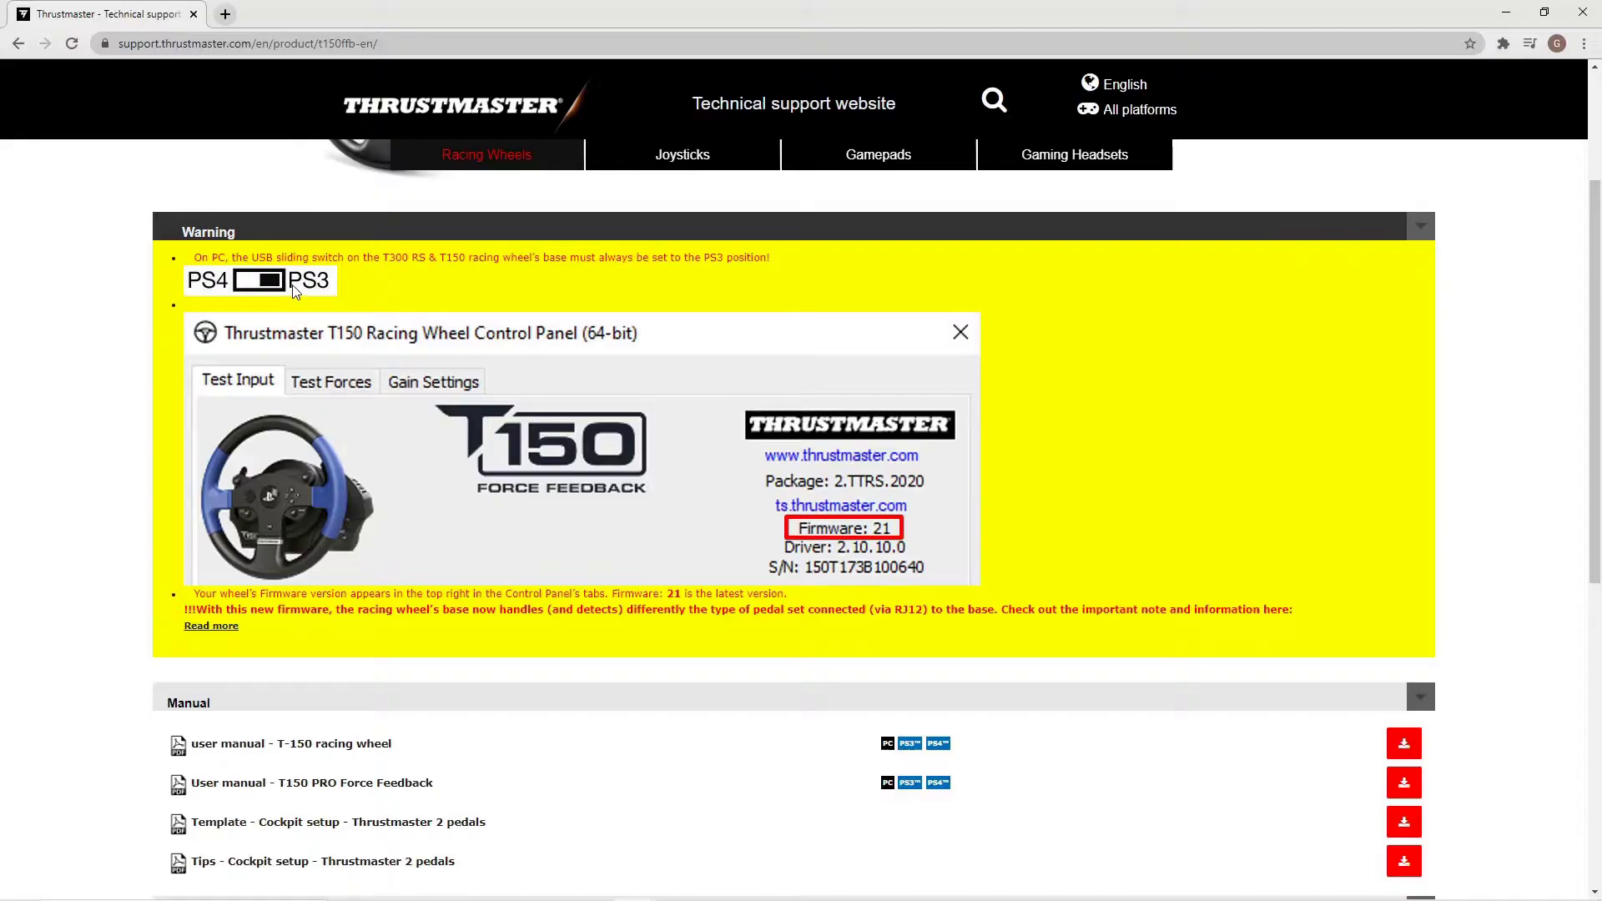
# Step: Expand the Drivers section of the T150 support page and check the details of the force feedback driver package
pyautogui.scroll(-5, 294, 288)
pyautogui.click(238, 474)
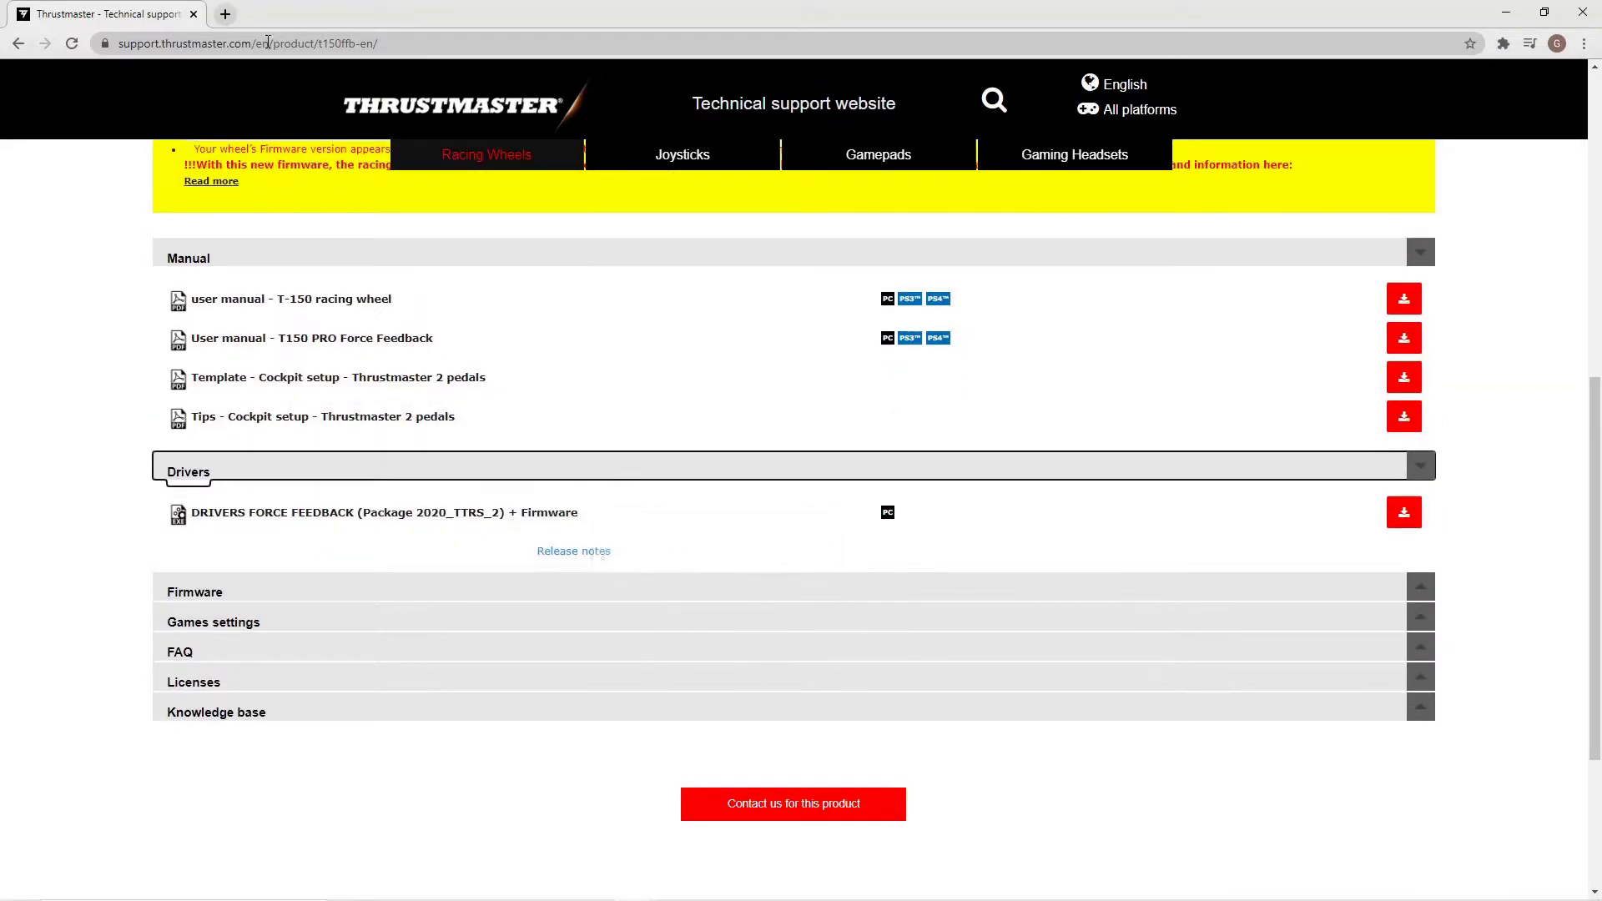
pyautogui.moveTo(527, 512)
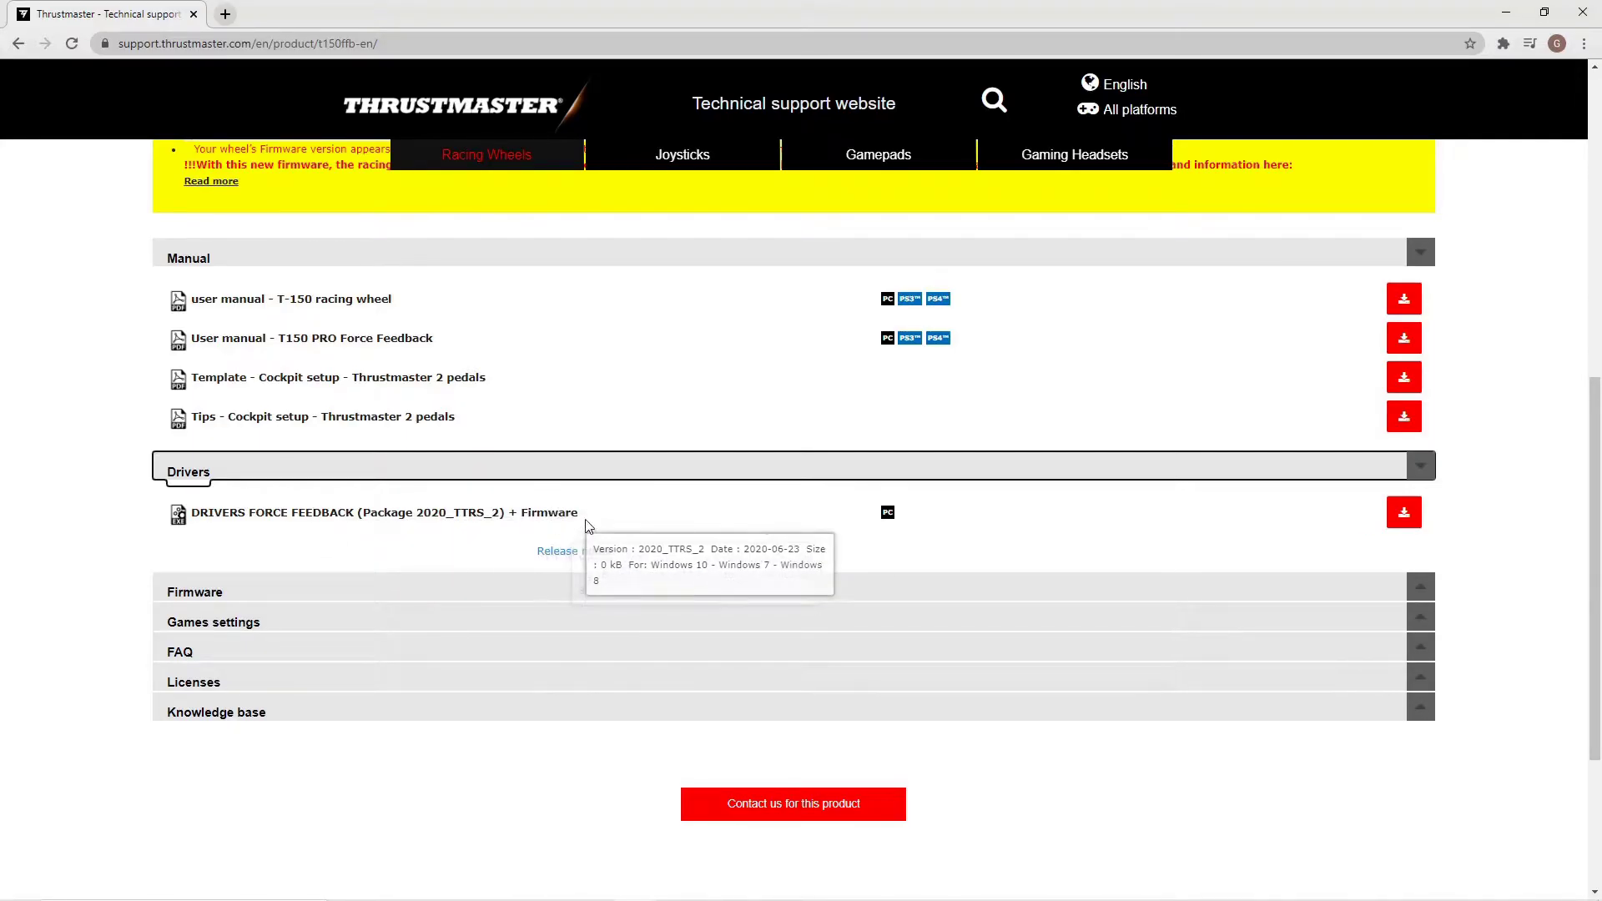
pyautogui.moveTo(265, 891)
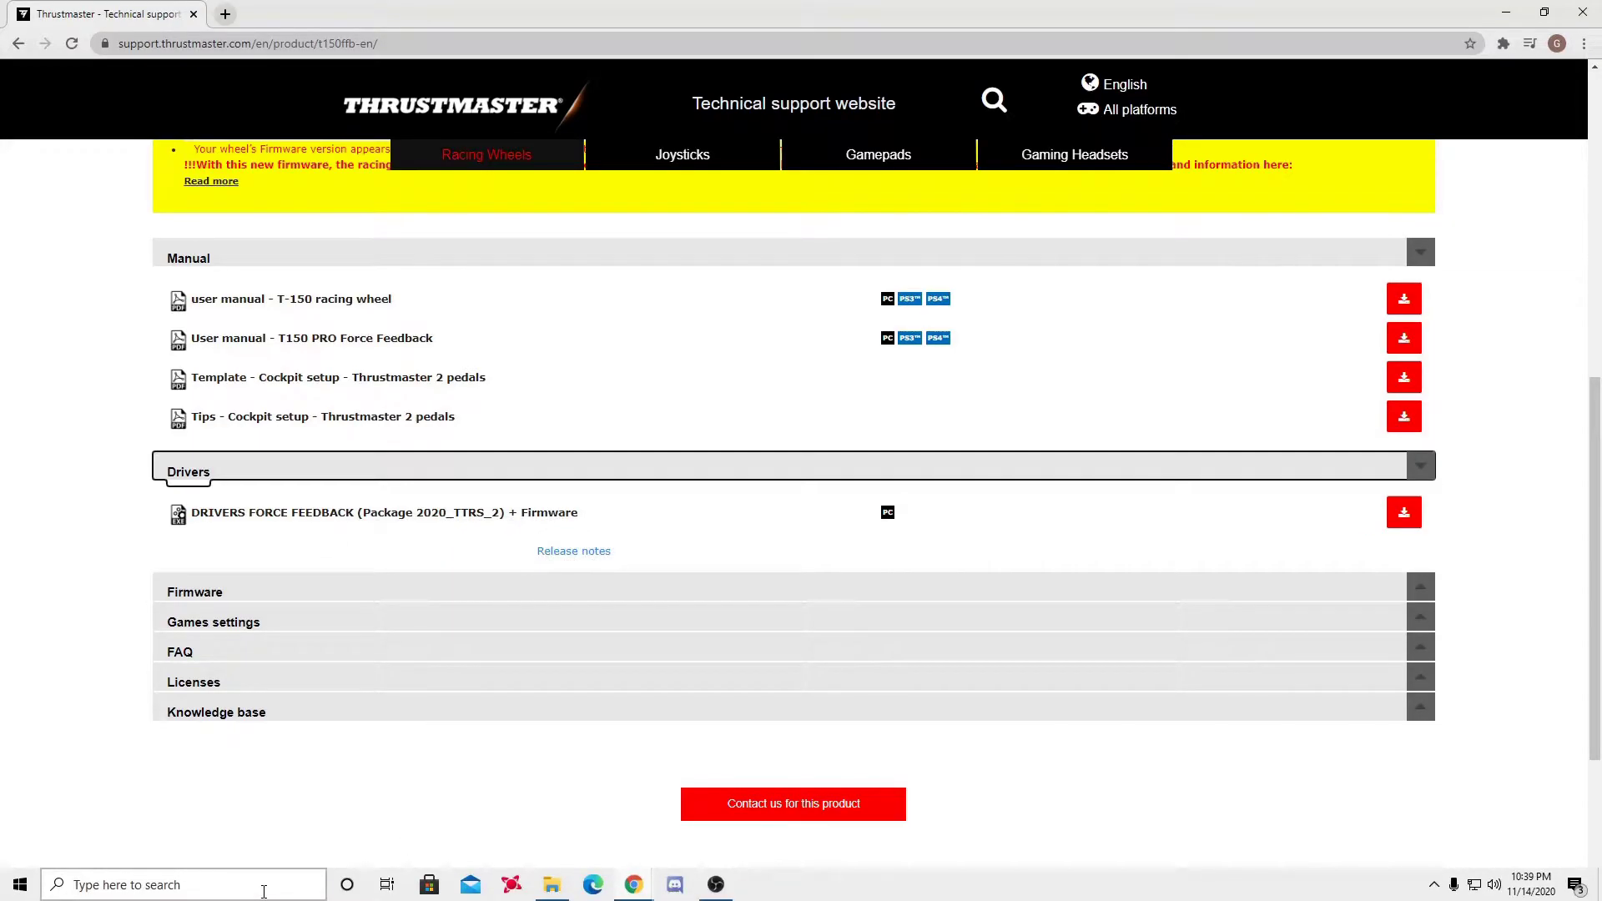
pyautogui.click(263, 891)
pyautogui.write('logitech t15')
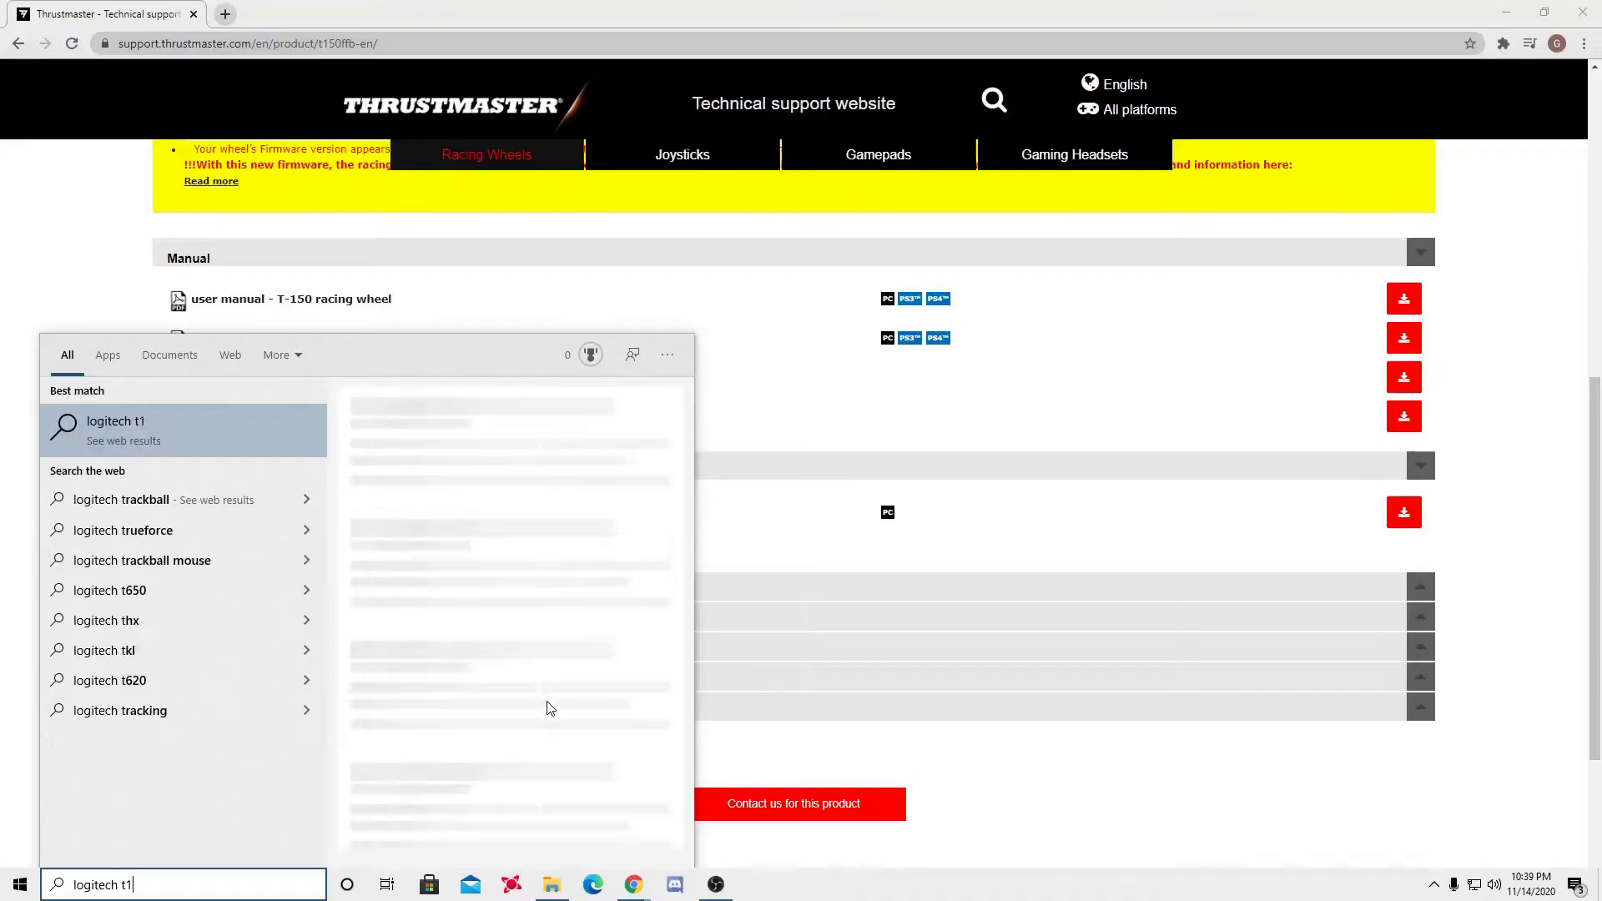
pyautogui.press('BackSpace')
pyautogui.press('BackSpace')
pyautogui.press('BackSpace')
pyautogui.press('BackSpace')
pyautogui.press('BackSpace')
pyautogui.press('BackSpace')
pyautogui.press('BackSpace')
pyautogui.press('BackSpace')
pyautogui.press('BackSpace')
pyautogui.press('BackSpace')
pyautogui.press('BackSpace')
pyautogui.press('BackSpace')
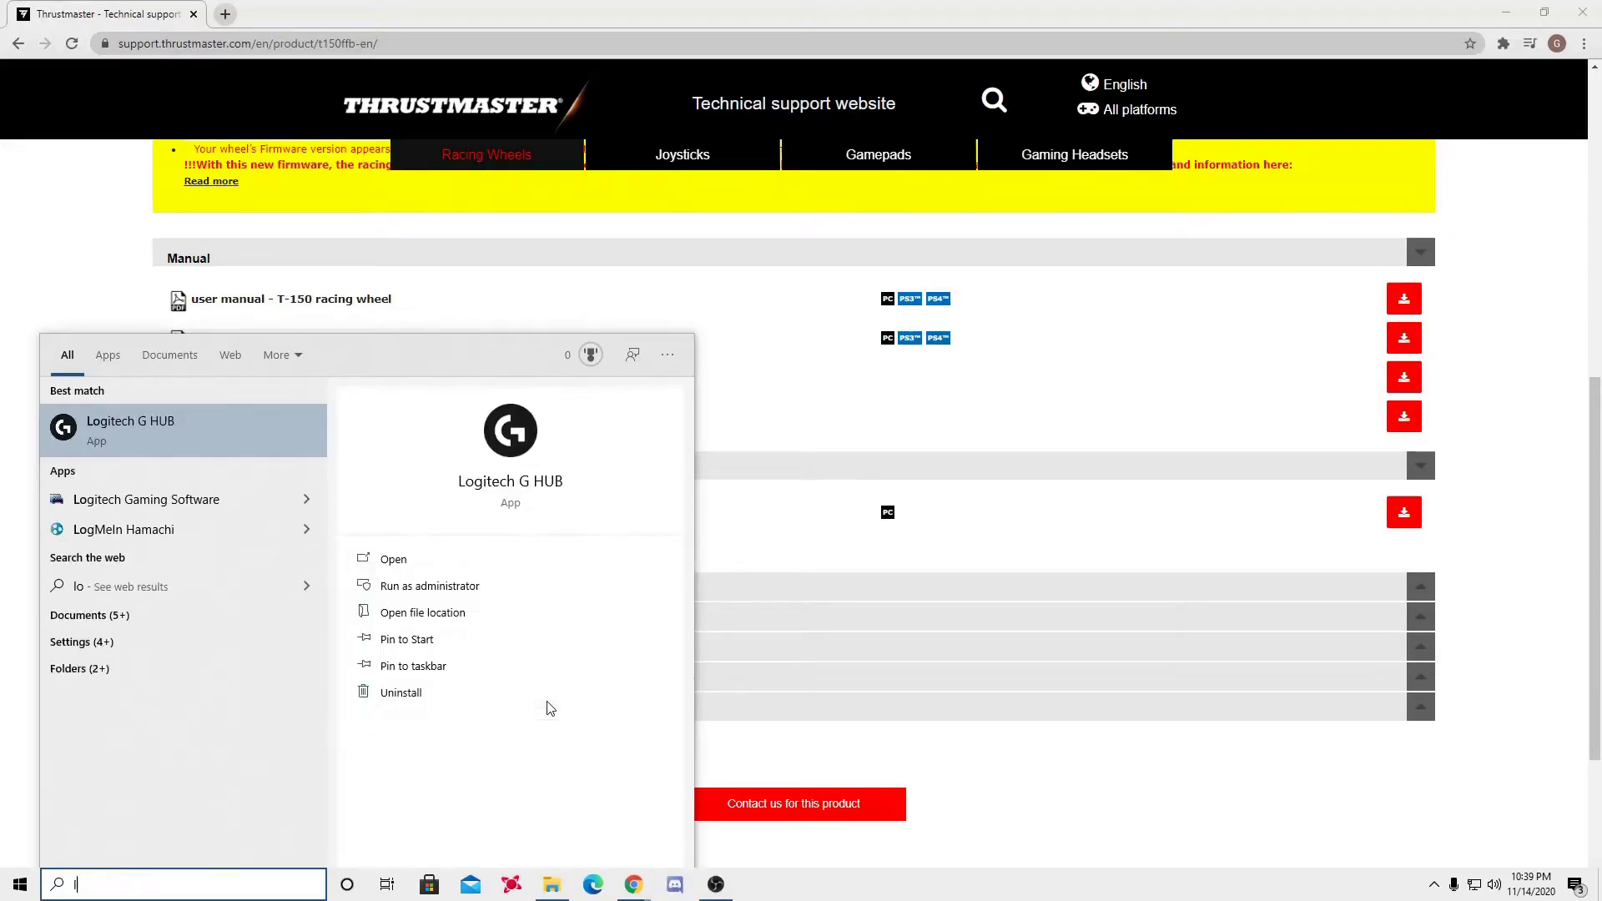
pyautogui.write('drtiver')
pyautogui.press('BackSpace')
pyautogui.press('BackSpace')
pyautogui.press('BackSpace')
pyautogui.press('BackSpace')
pyautogui.press('BackSpace')
pyautogui.press('BackSpace')
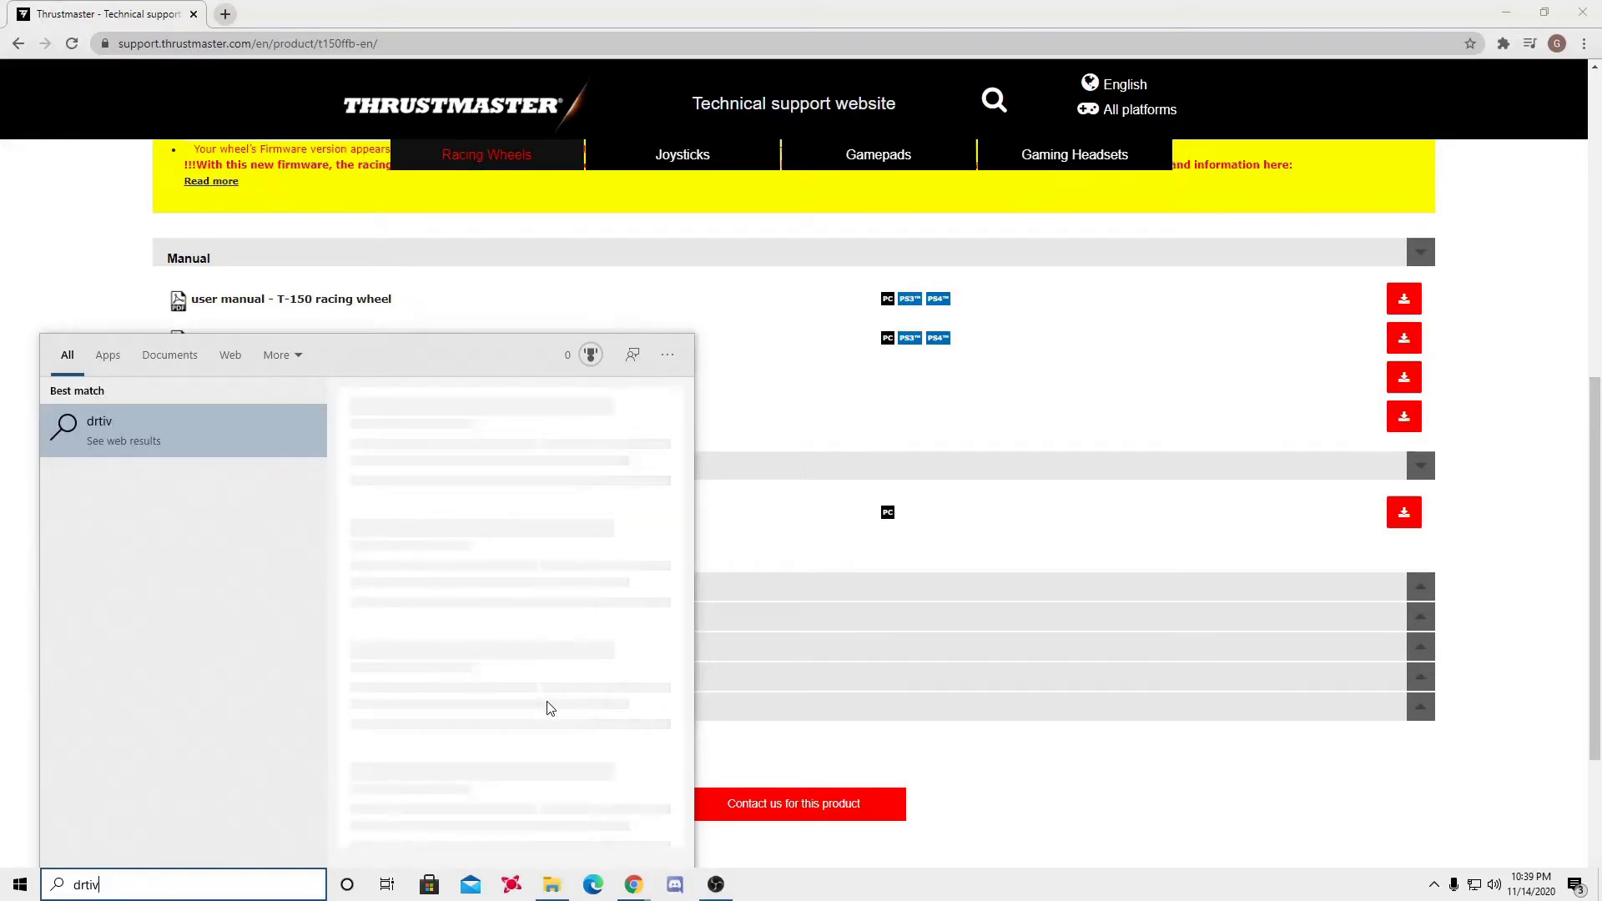
pyautogui.write('rive')
pyautogui.press('BackSpace')
pyautogui.press('BackSpace')
pyautogui.press('BackSpace')
pyautogui.press('BackSpace')
pyautogui.press('BackSpace')
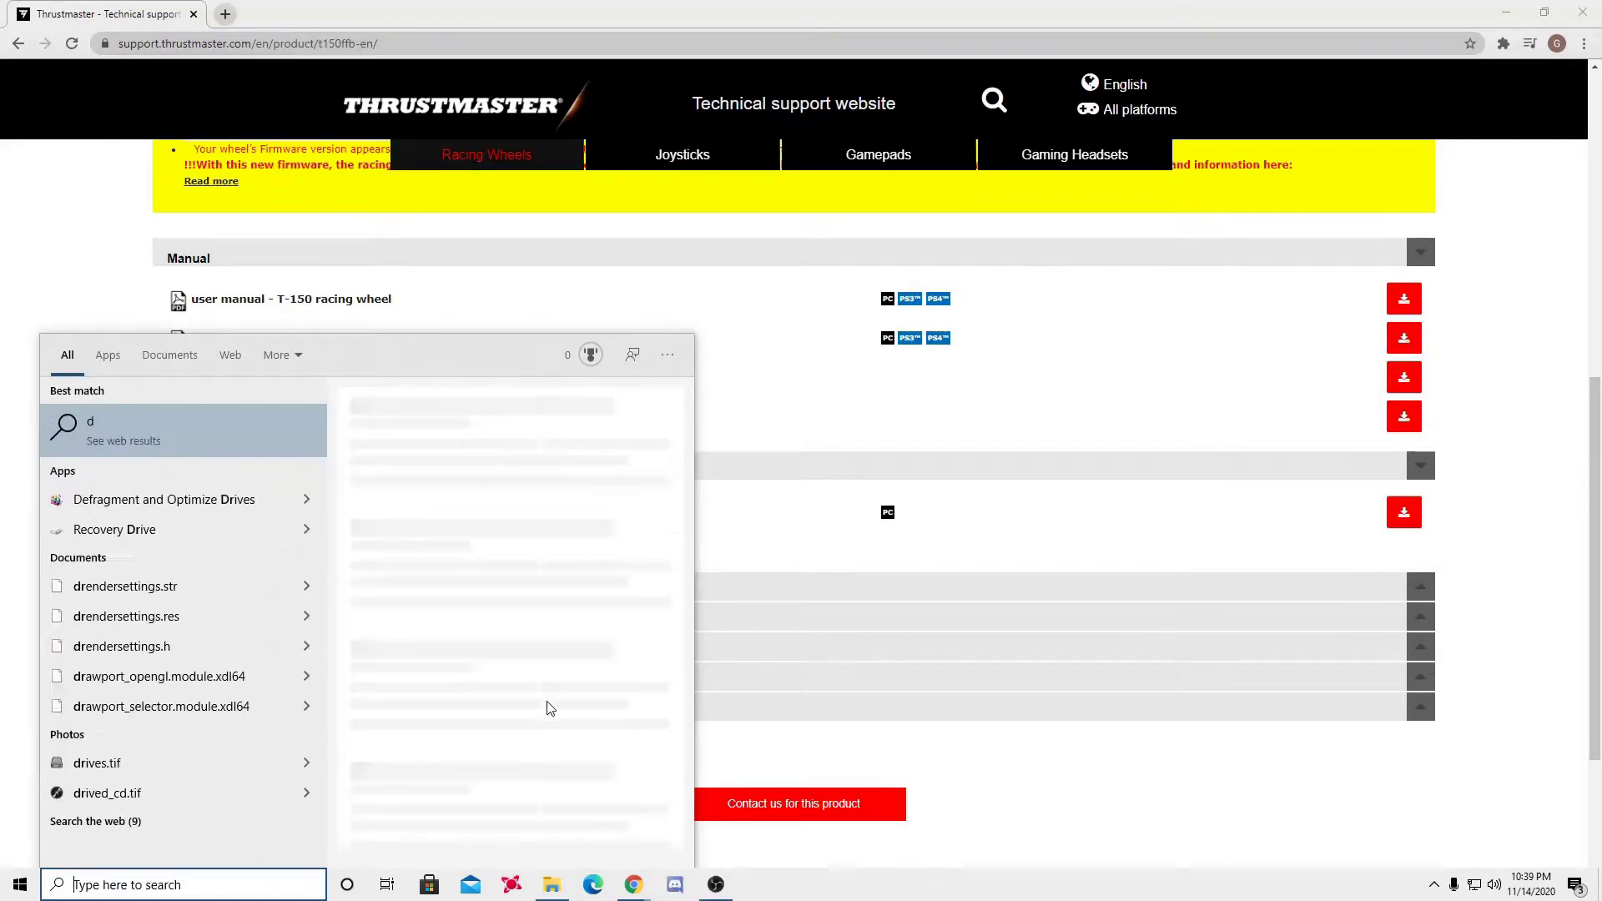
pyautogui.write('tu')
pyautogui.press('BackSpace')
pyautogui.press('BackSpace')
# Step: Find the Run app through Windows search, open it and focus the joy.cpl entry in its dialog
pyautogui.write('run')
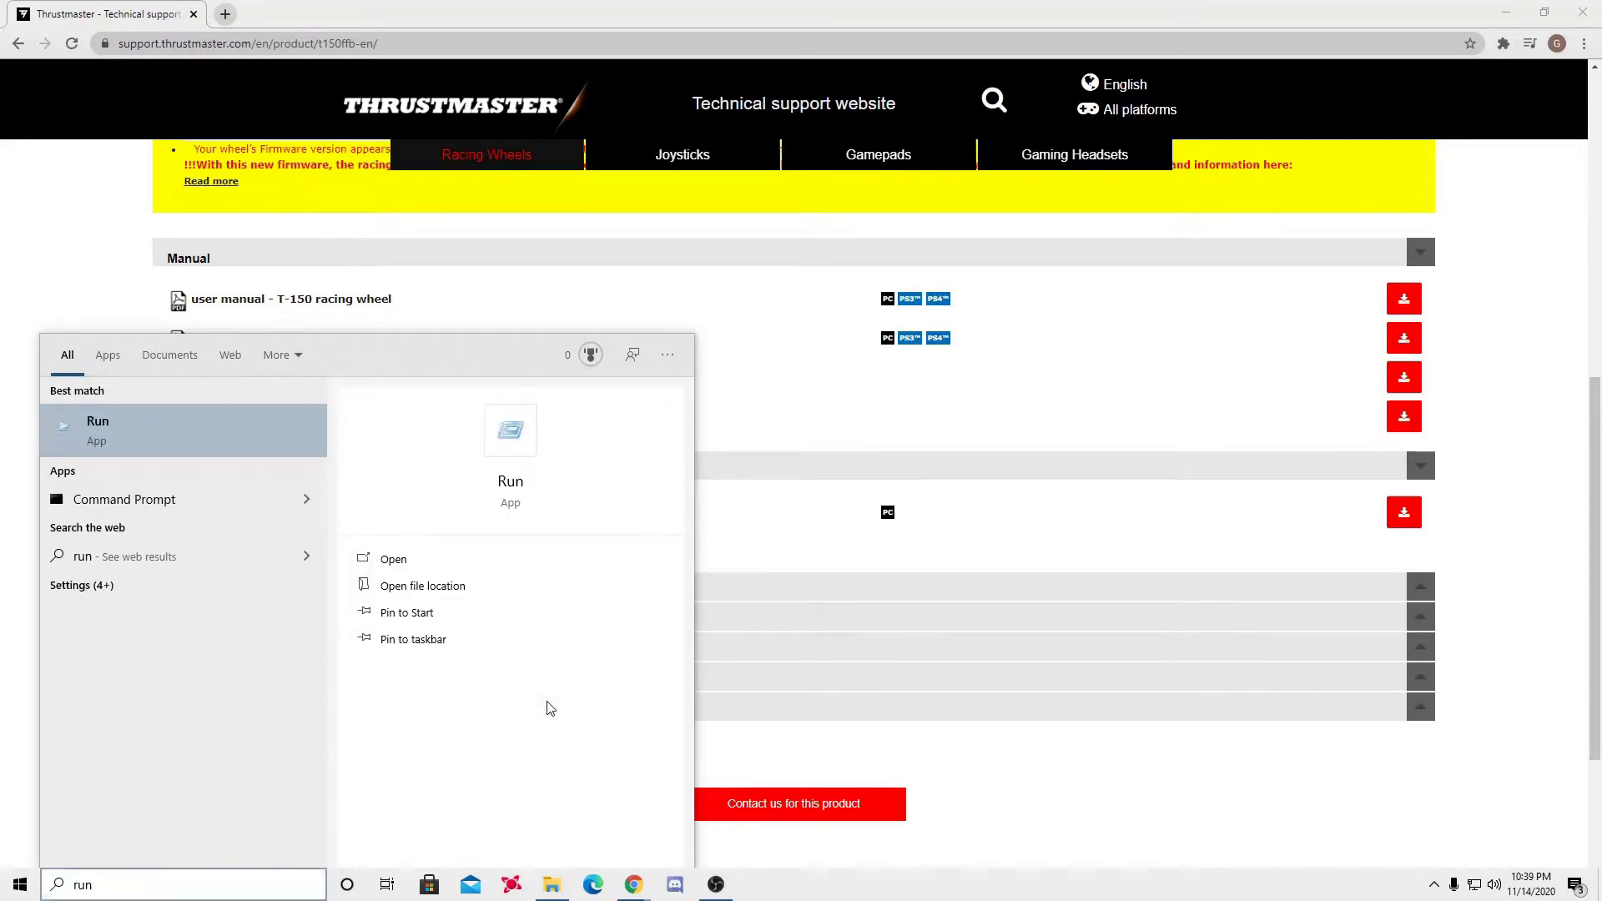
pyautogui.press('Return')
pyautogui.moveTo(233, 732); pyautogui.dragTo(1087, 338)
pyautogui.click(984, 419)
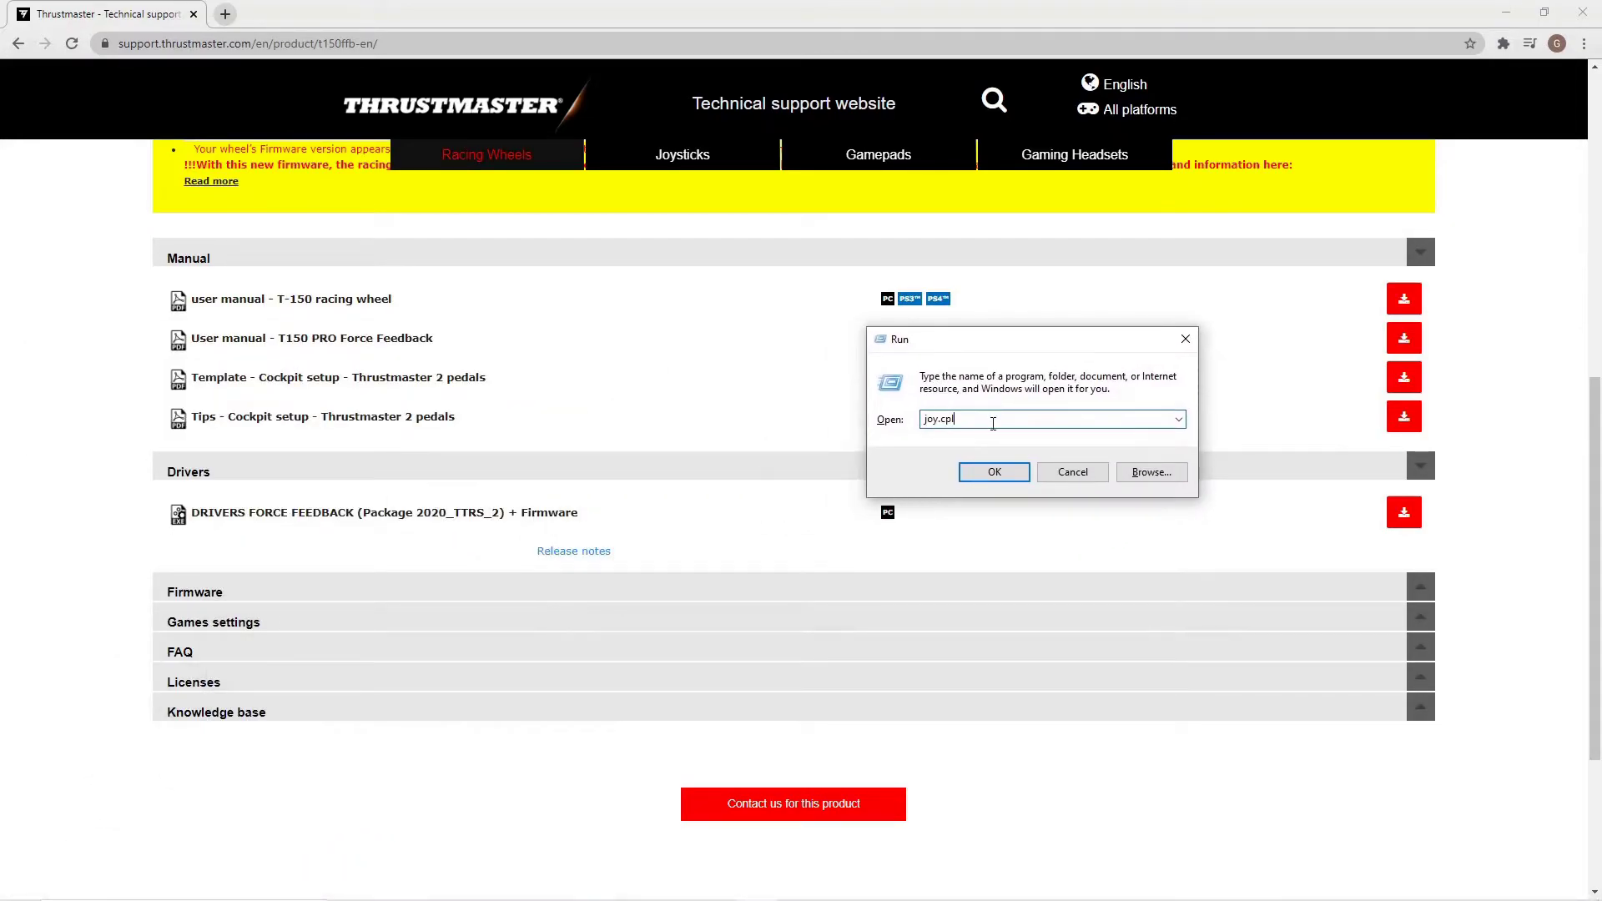
# Step: Open the joy.cpl control panel item from Windows search and close its Game Controllers window again
pyautogui.click(240, 884)
pyautogui.write('h')
pyautogui.press('BackSpace')
pyautogui.write('j')
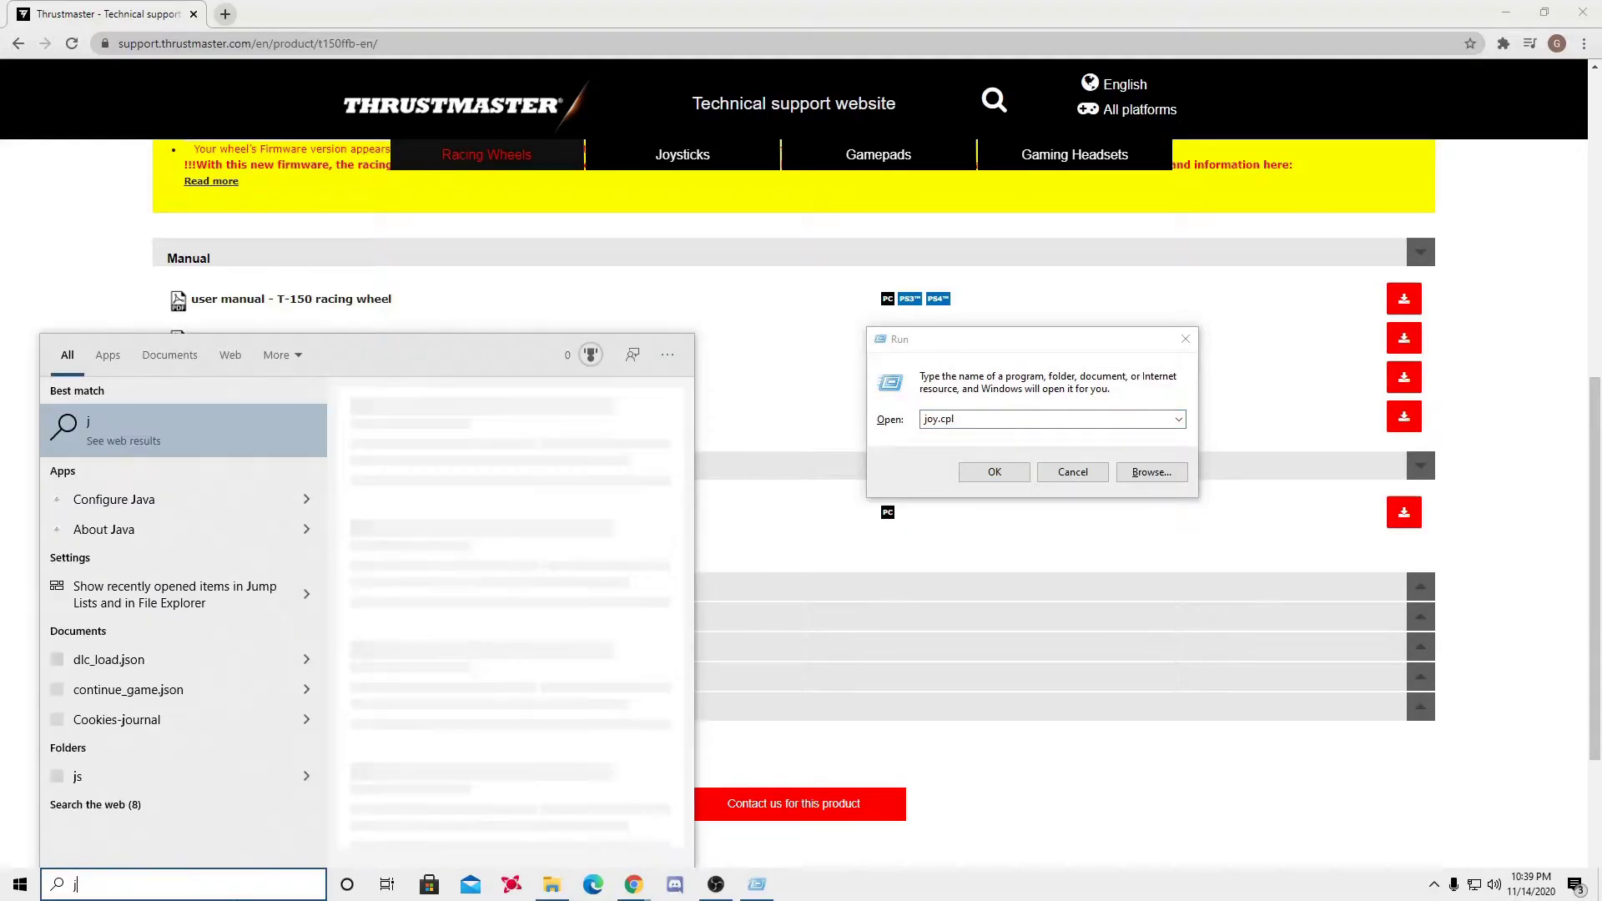
pyautogui.write('oy.cpl')
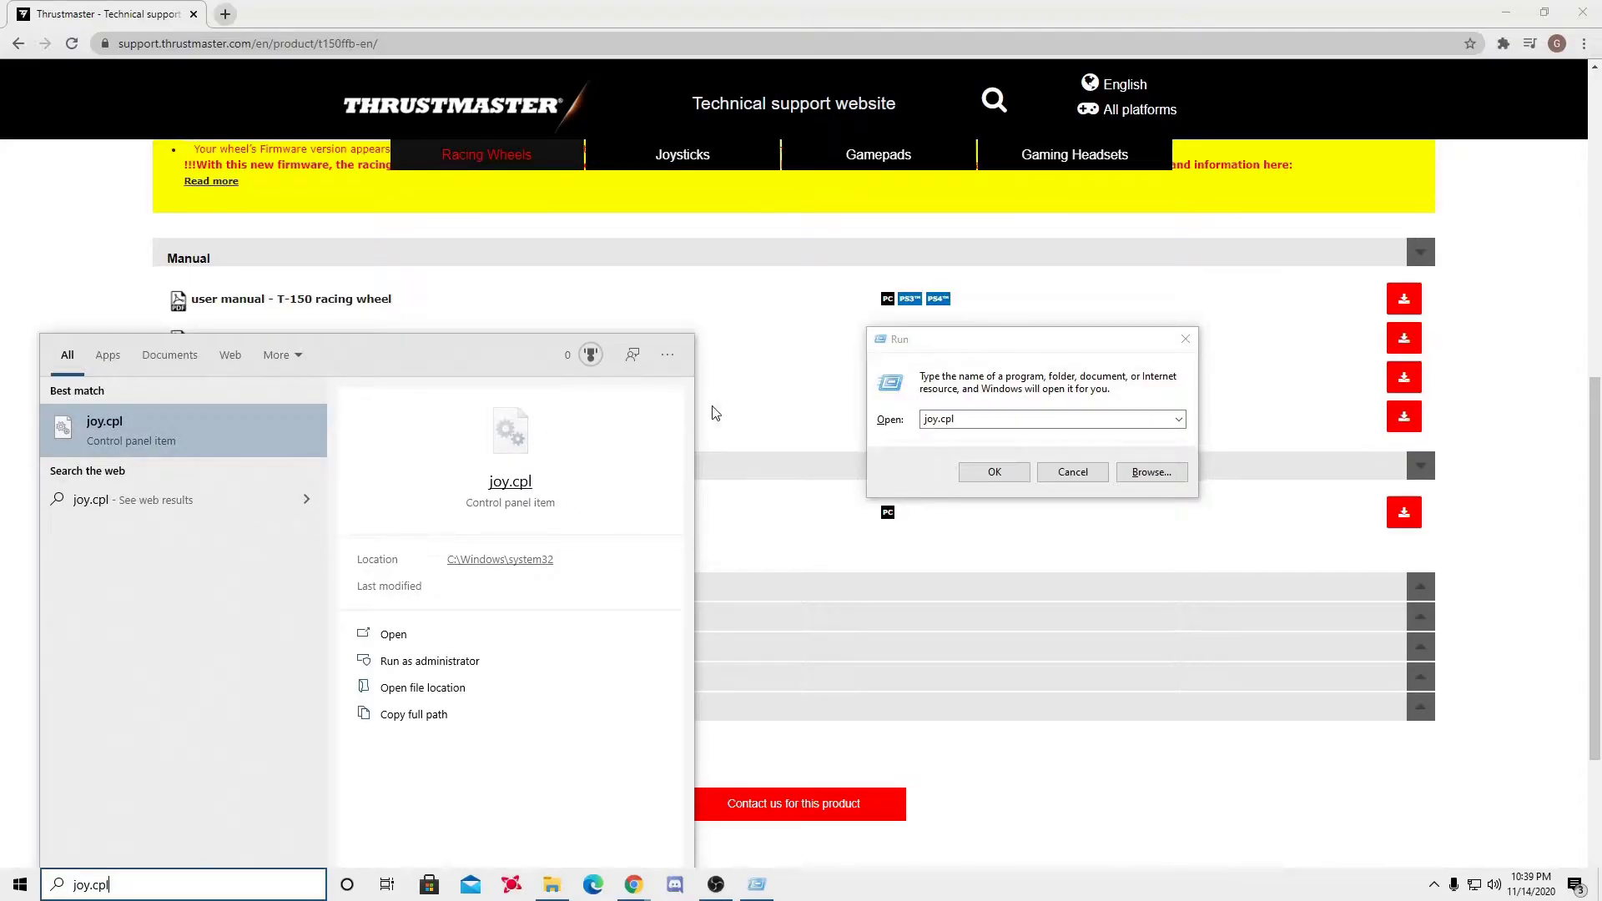
pyautogui.click(425, 631)
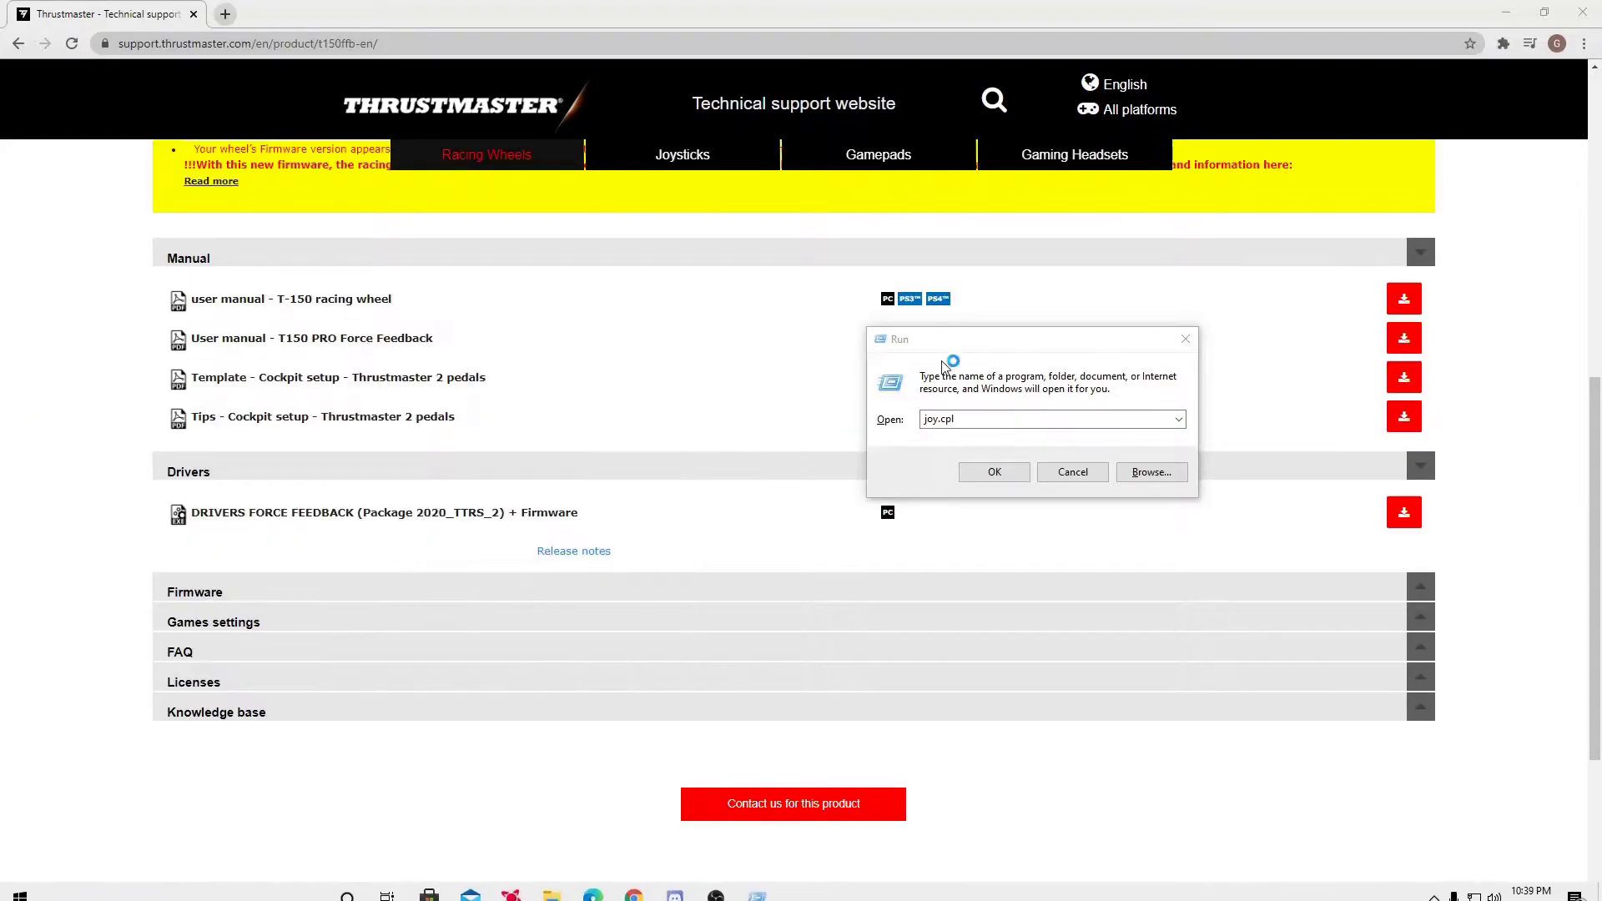
pyautogui.click(338, 60)
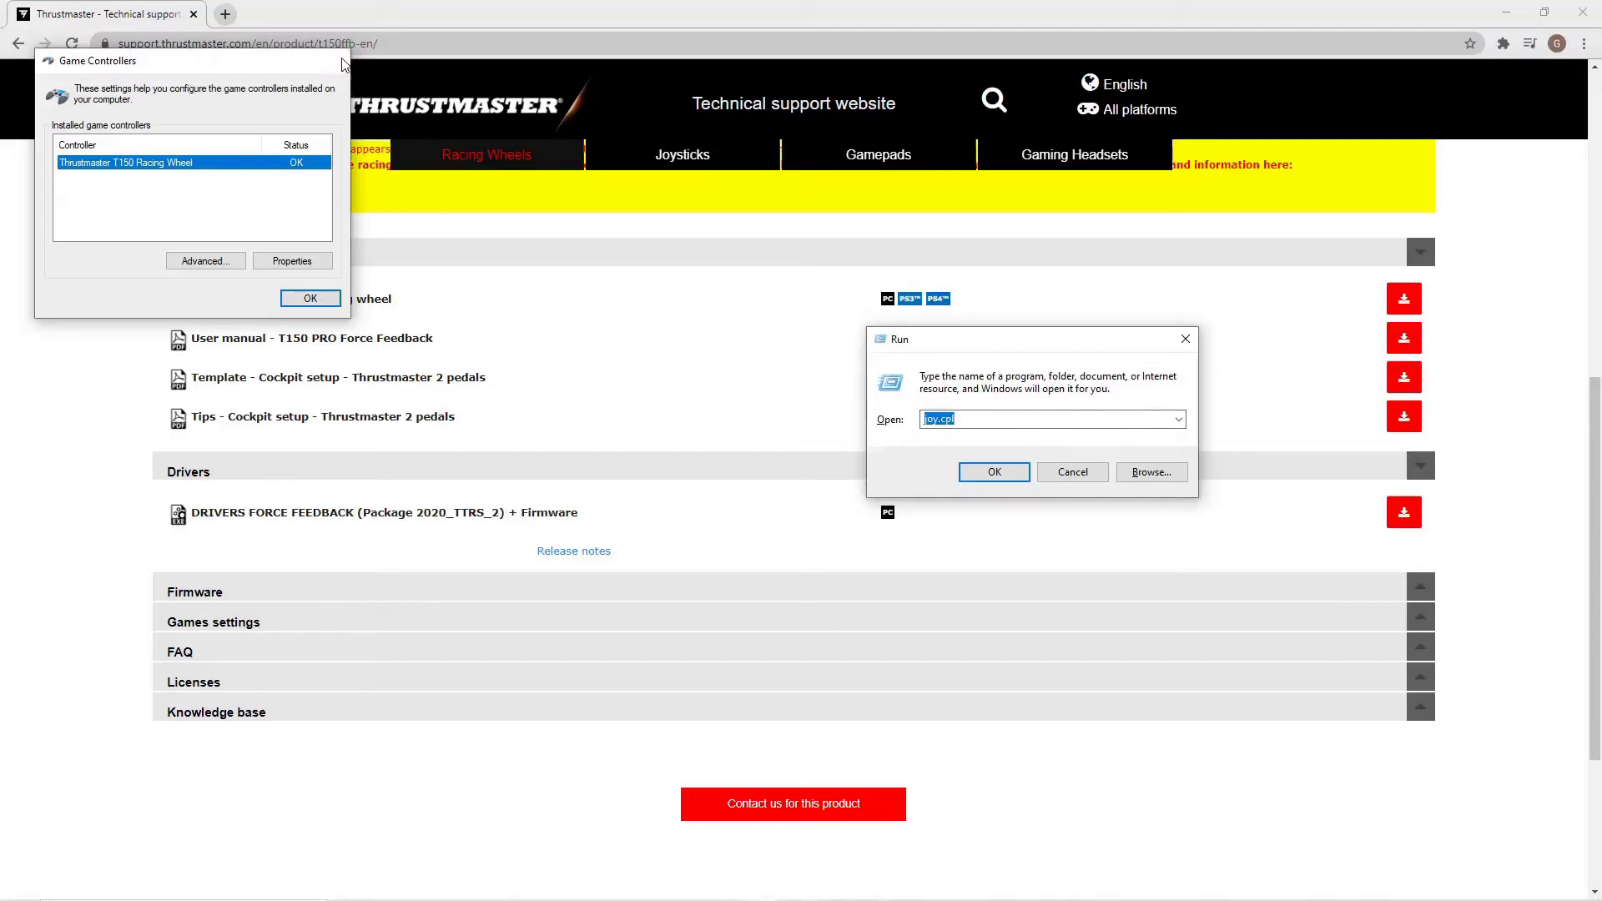
# Step: Run joy.cpl and set Thrustmaster T150 Racing Wheel as the preferred device for older programs
pyautogui.click(1005, 473)
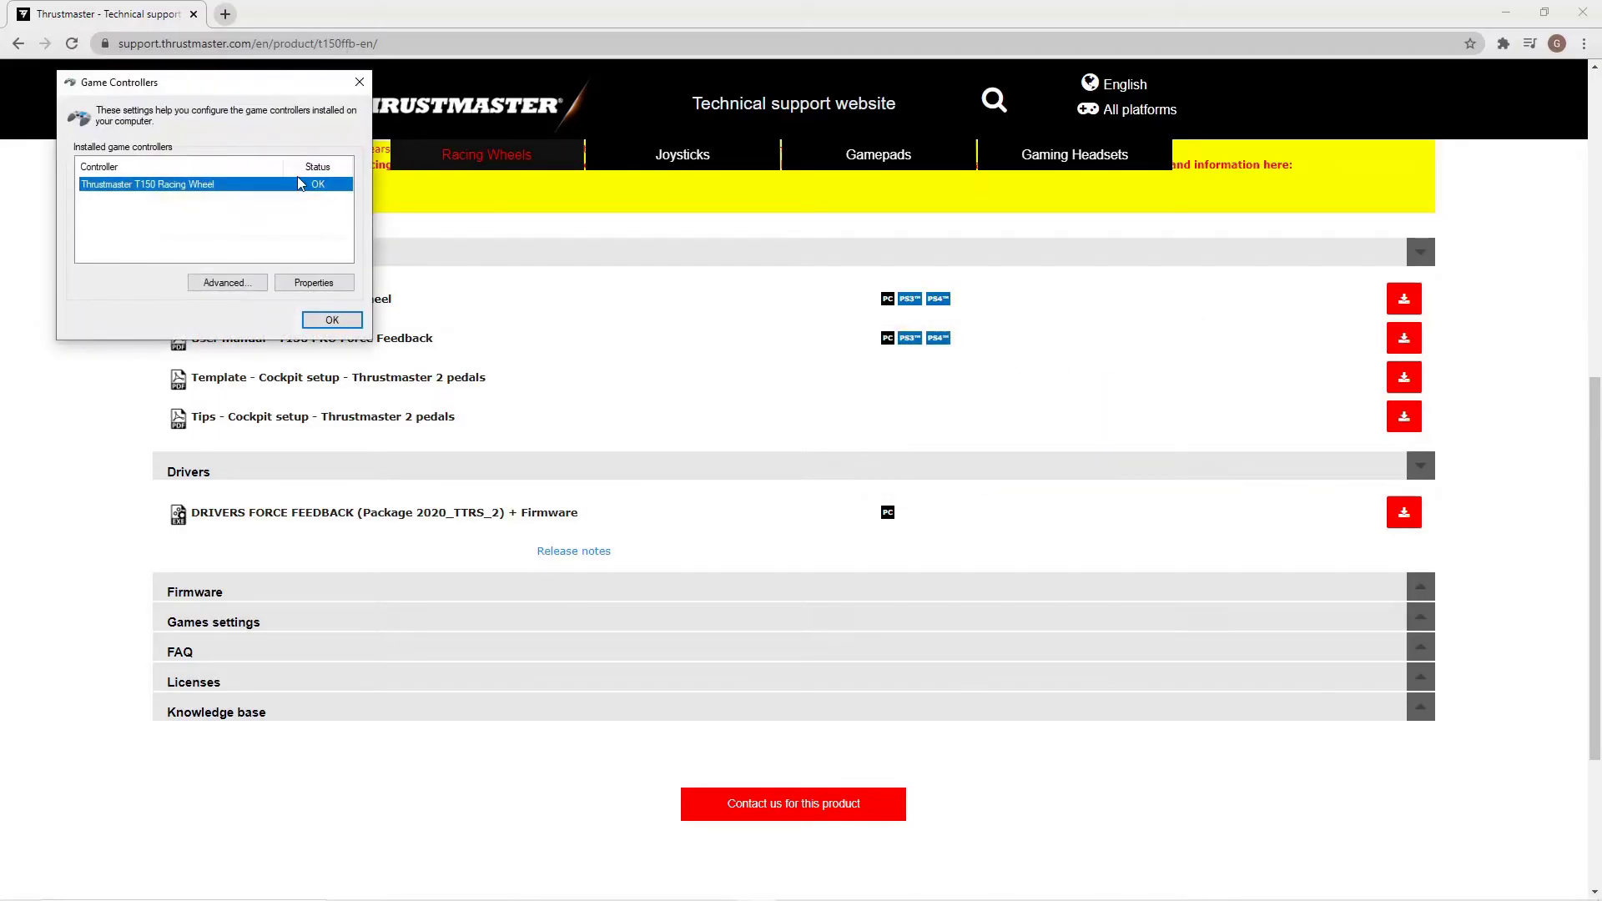
pyautogui.click(248, 285)
pyautogui.moveTo(223, 113); pyautogui.dragTo(603, 117)
pyautogui.click(586, 197)
pyautogui.click(585, 205)
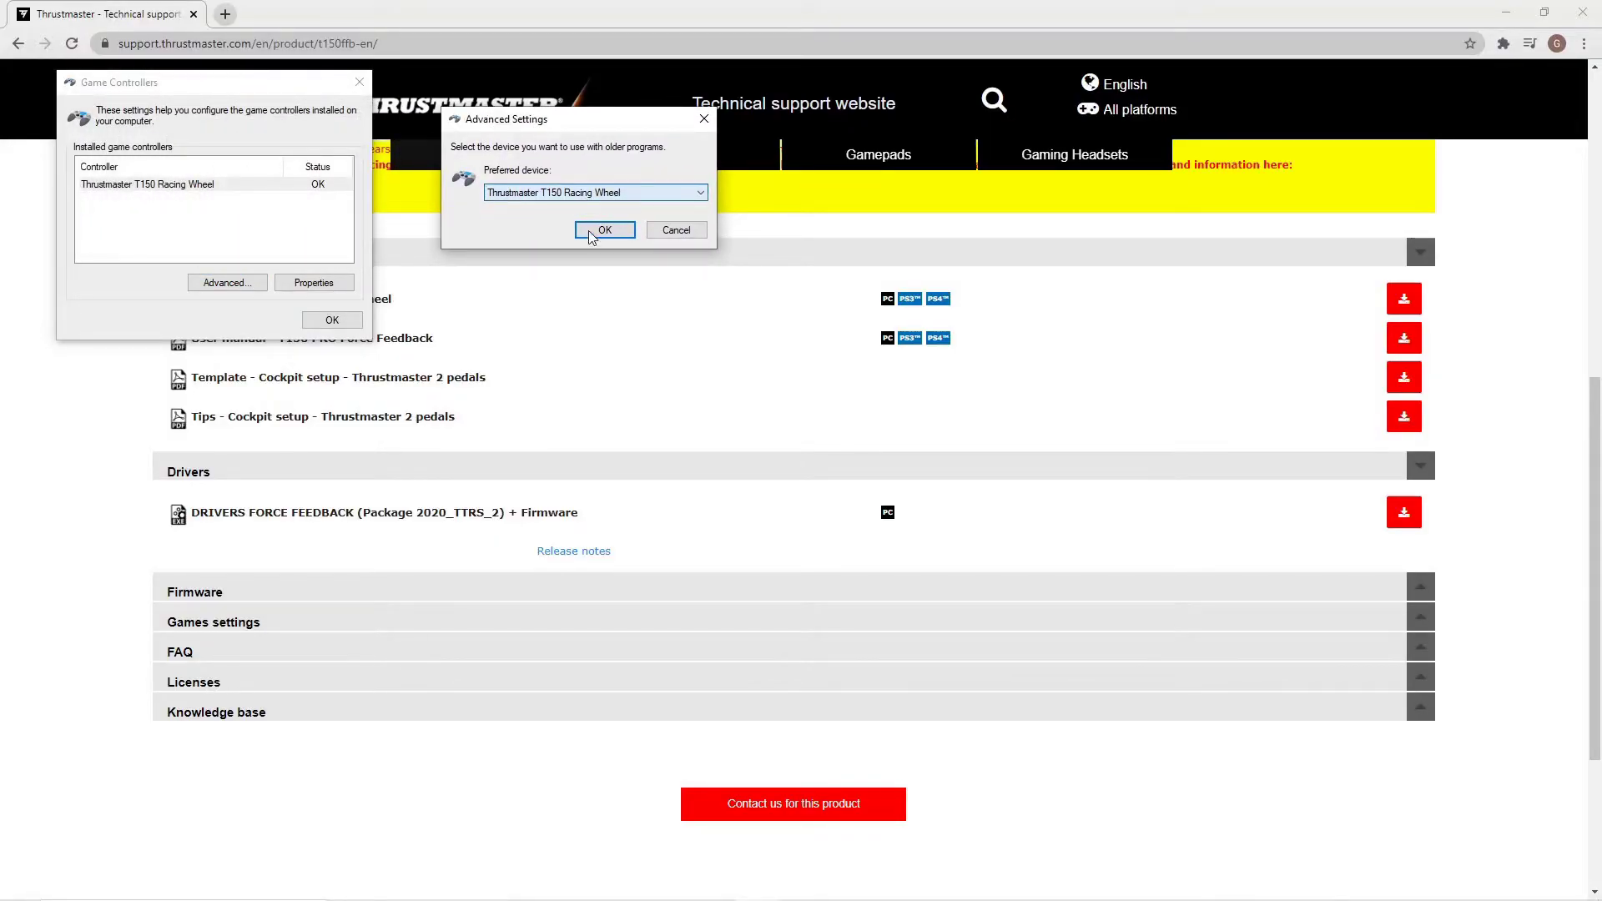
pyautogui.click(603, 230)
# Step: Open the properties of the Thrustmaster T150 Racing Wheel from the installed game controllers
pyautogui.click(314, 187)
pyautogui.click(314, 282)
pyautogui.moveTo(373, 114); pyautogui.dragTo(615, 106)
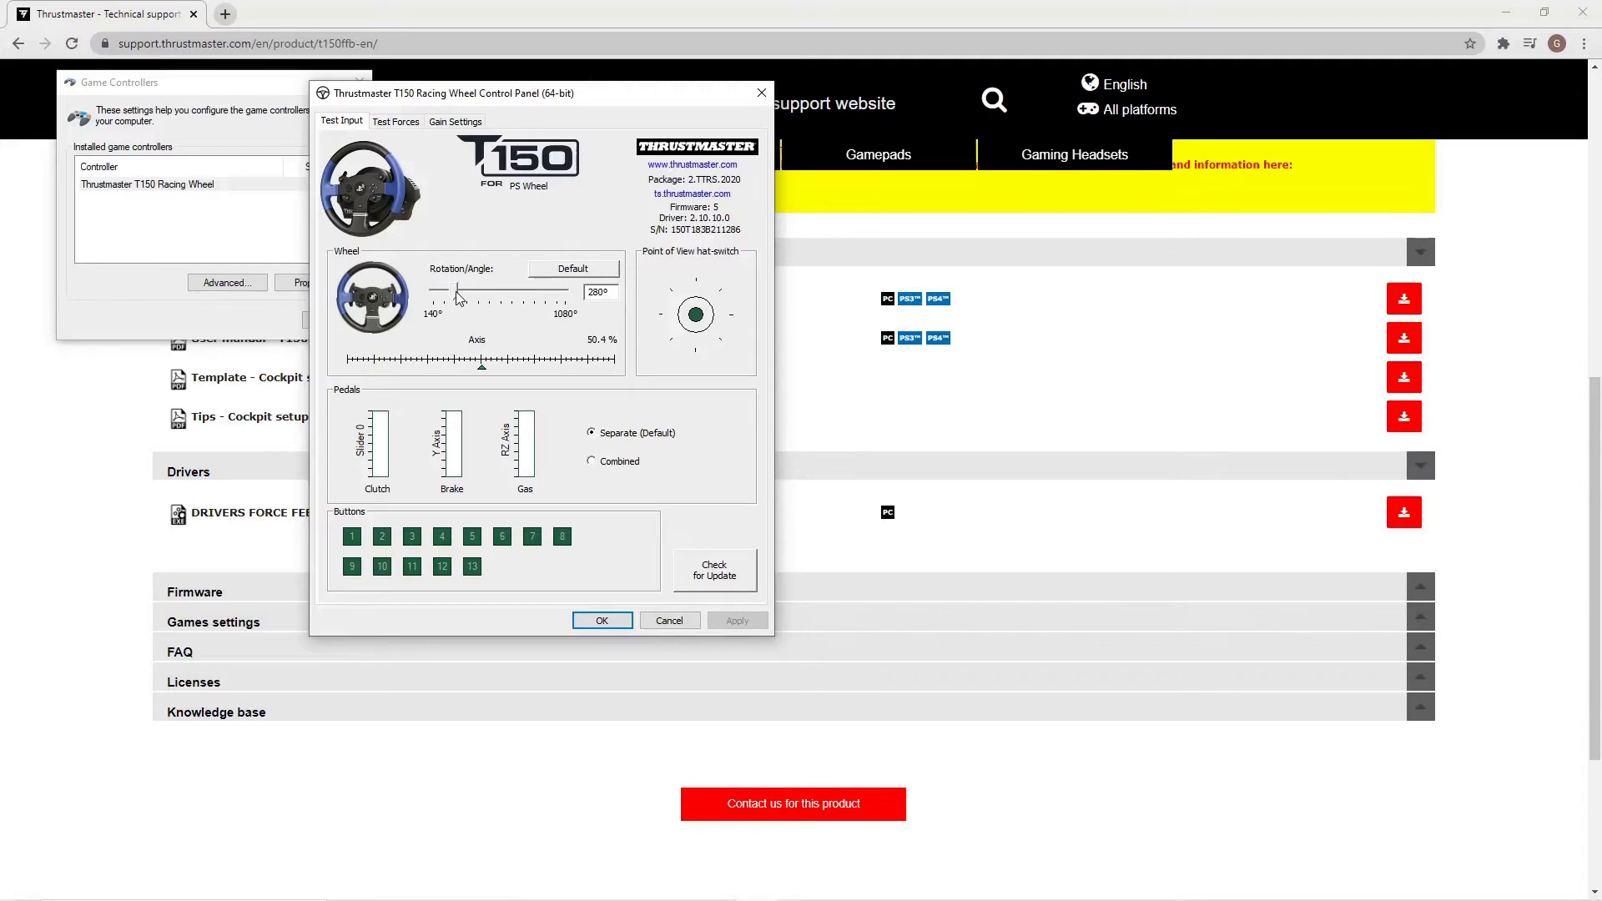
# Step: Reset the wheel's rotation angle to its default, then set it to 280°
pyautogui.moveTo(457, 298)
pyautogui.mouseDown()
pyautogui.moveTo(571, 290)
pyautogui.moveTo(456, 295)
pyautogui.mouseUp()
pyautogui.click(578, 273)
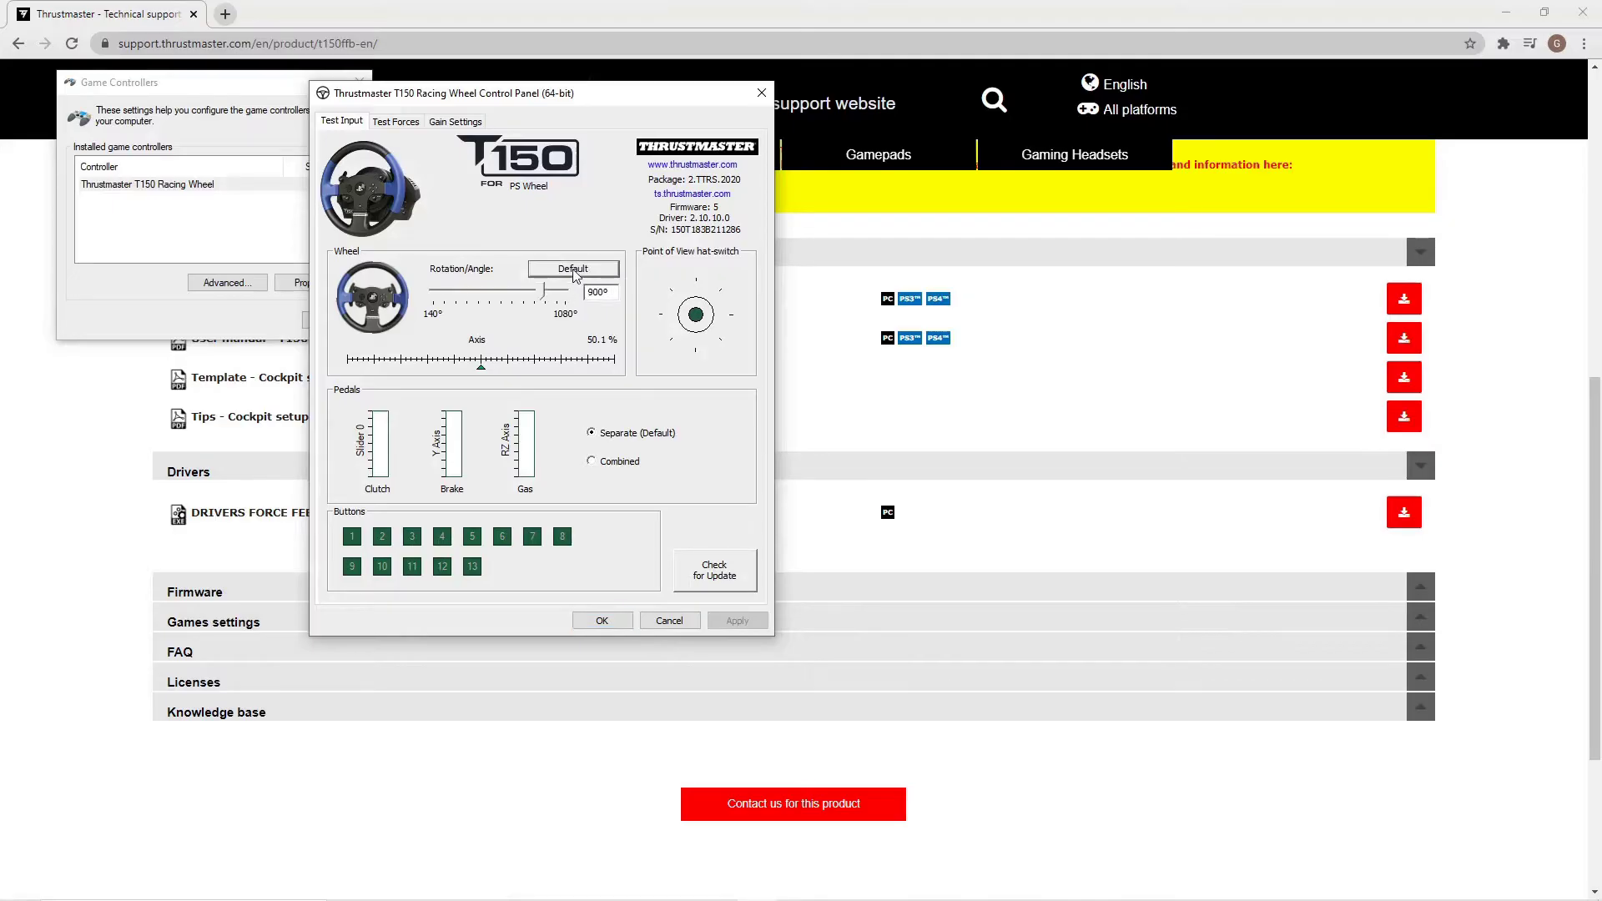
pyautogui.moveTo(543, 291); pyautogui.dragTo(456, 302)
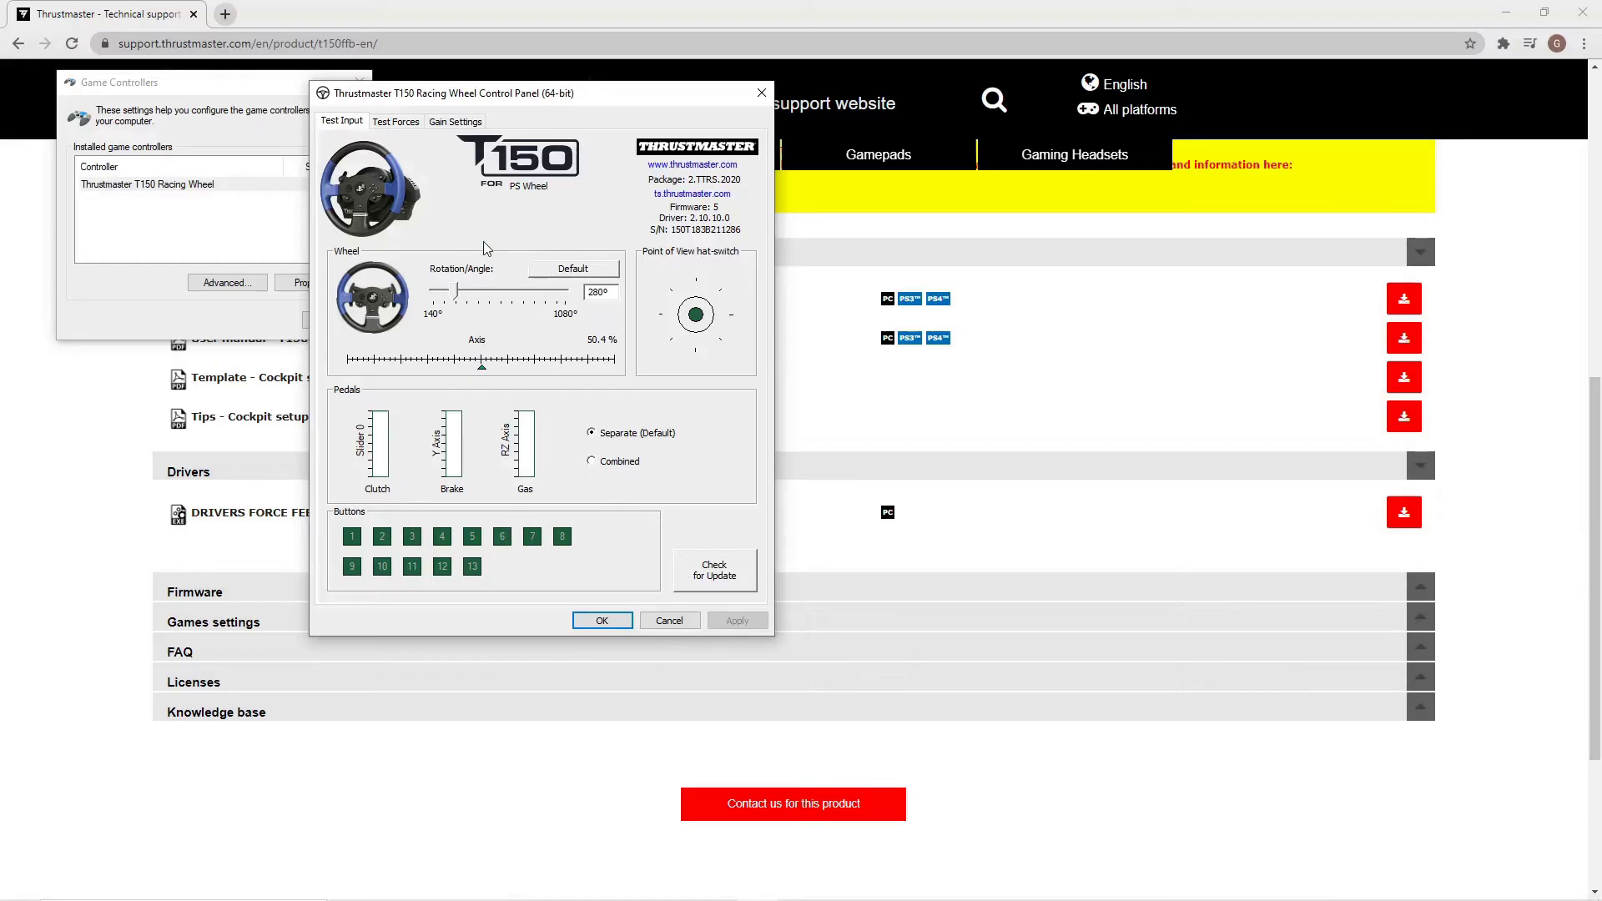
# Step: Test the wheel's force feedback by playing the Boing effect
pyautogui.click(409, 123)
pyautogui.click(667, 316)
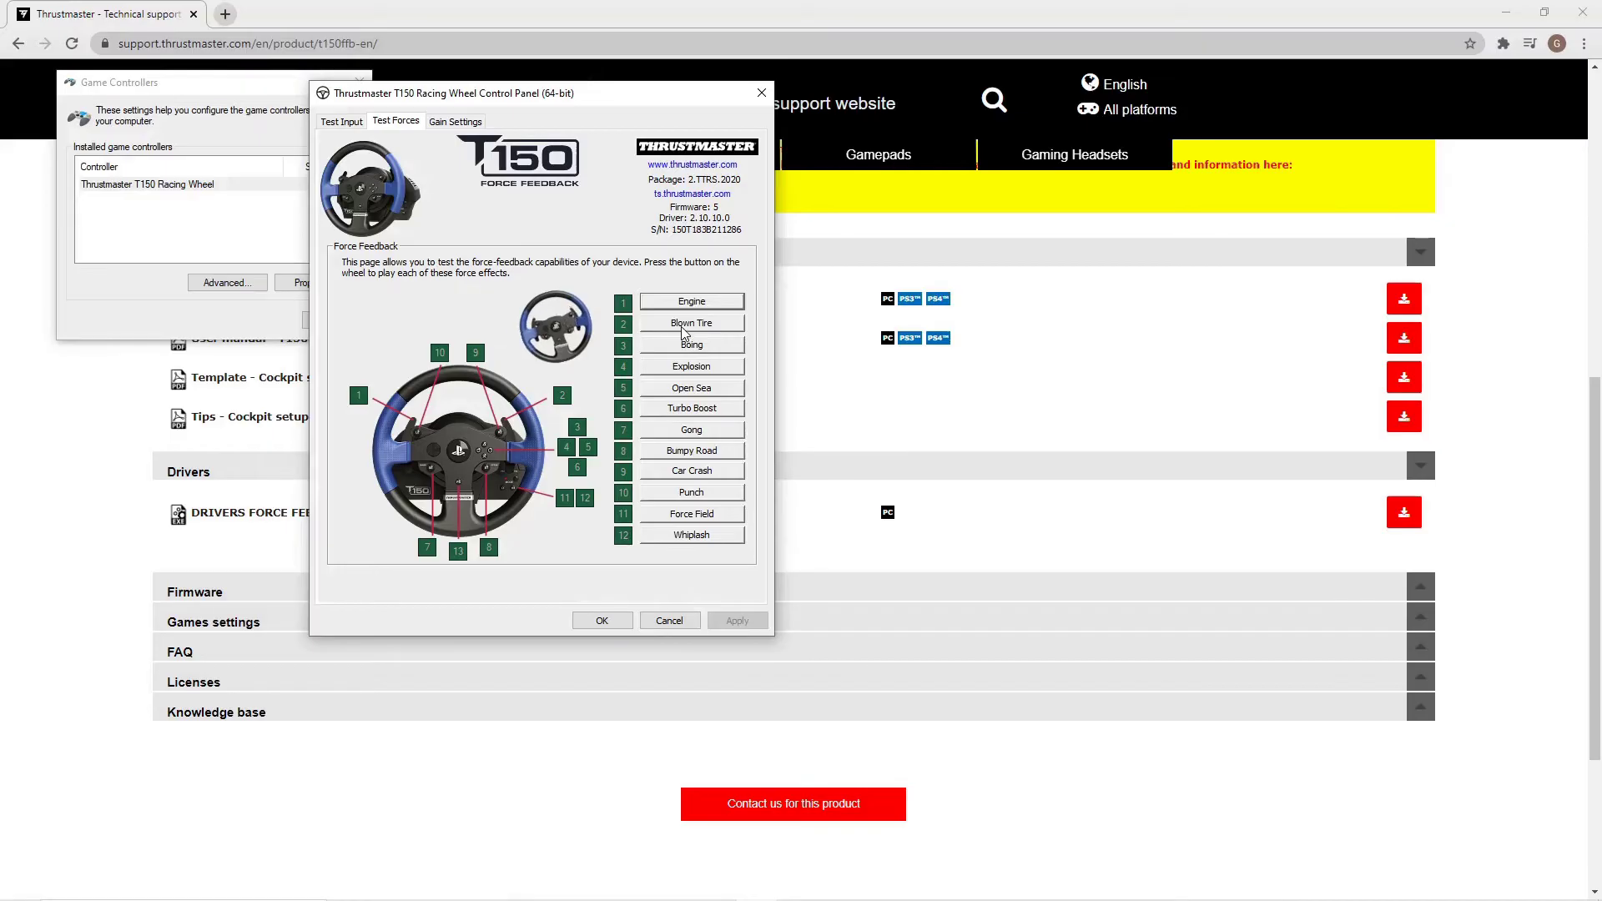
pyautogui.click(692, 349)
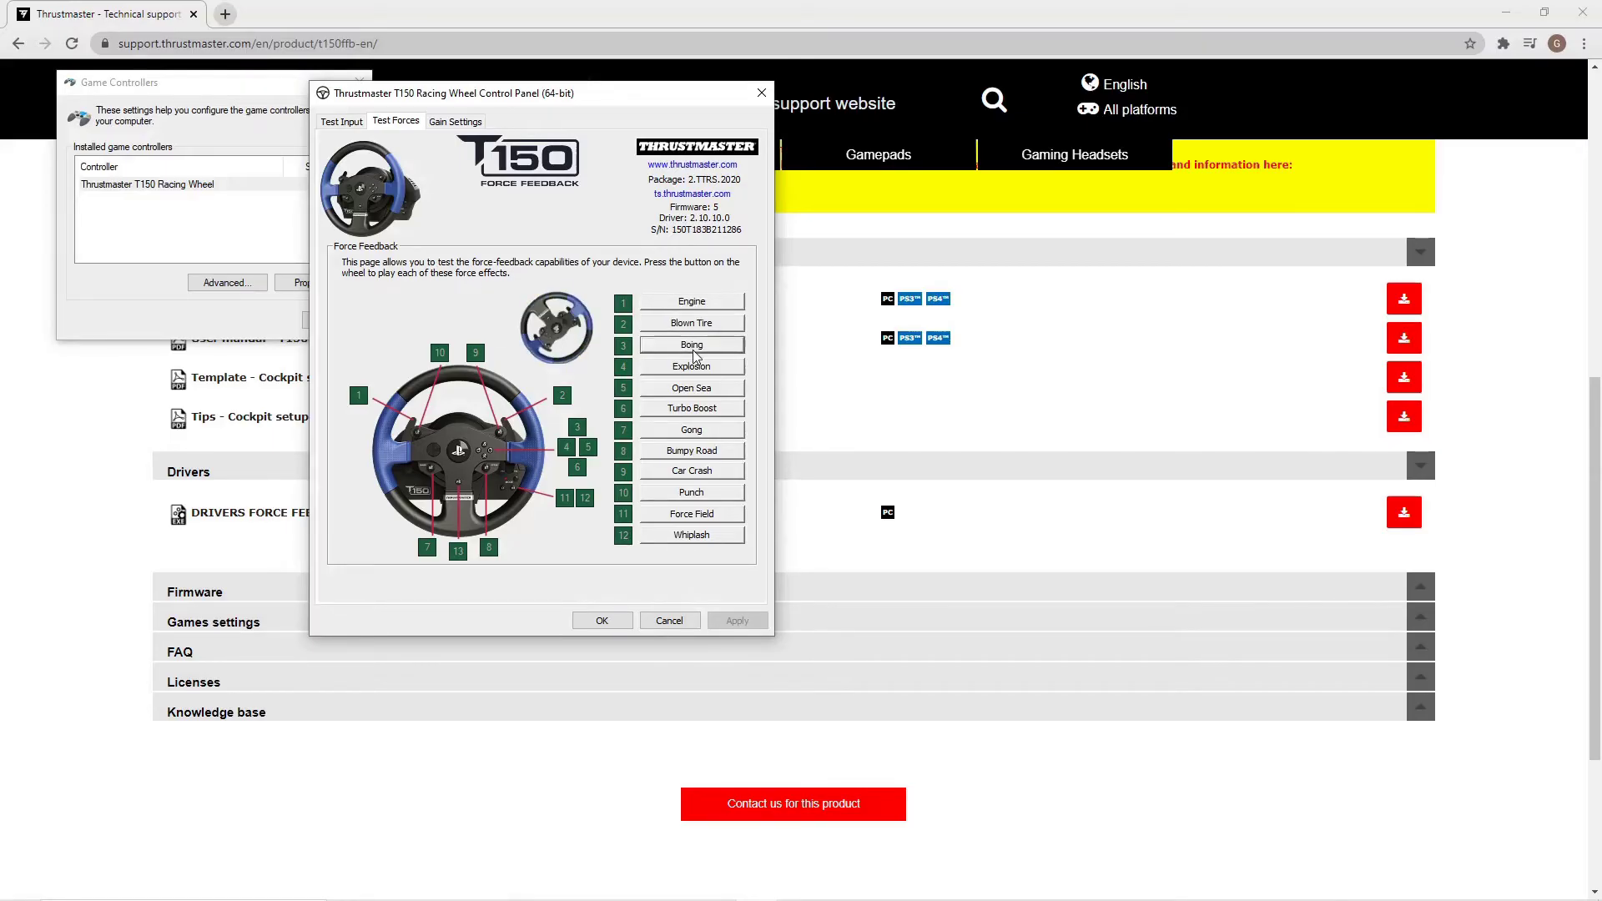
# Step: Review the wheel's gain settings and play the Boing force effect once more
pyautogui.click(457, 122)
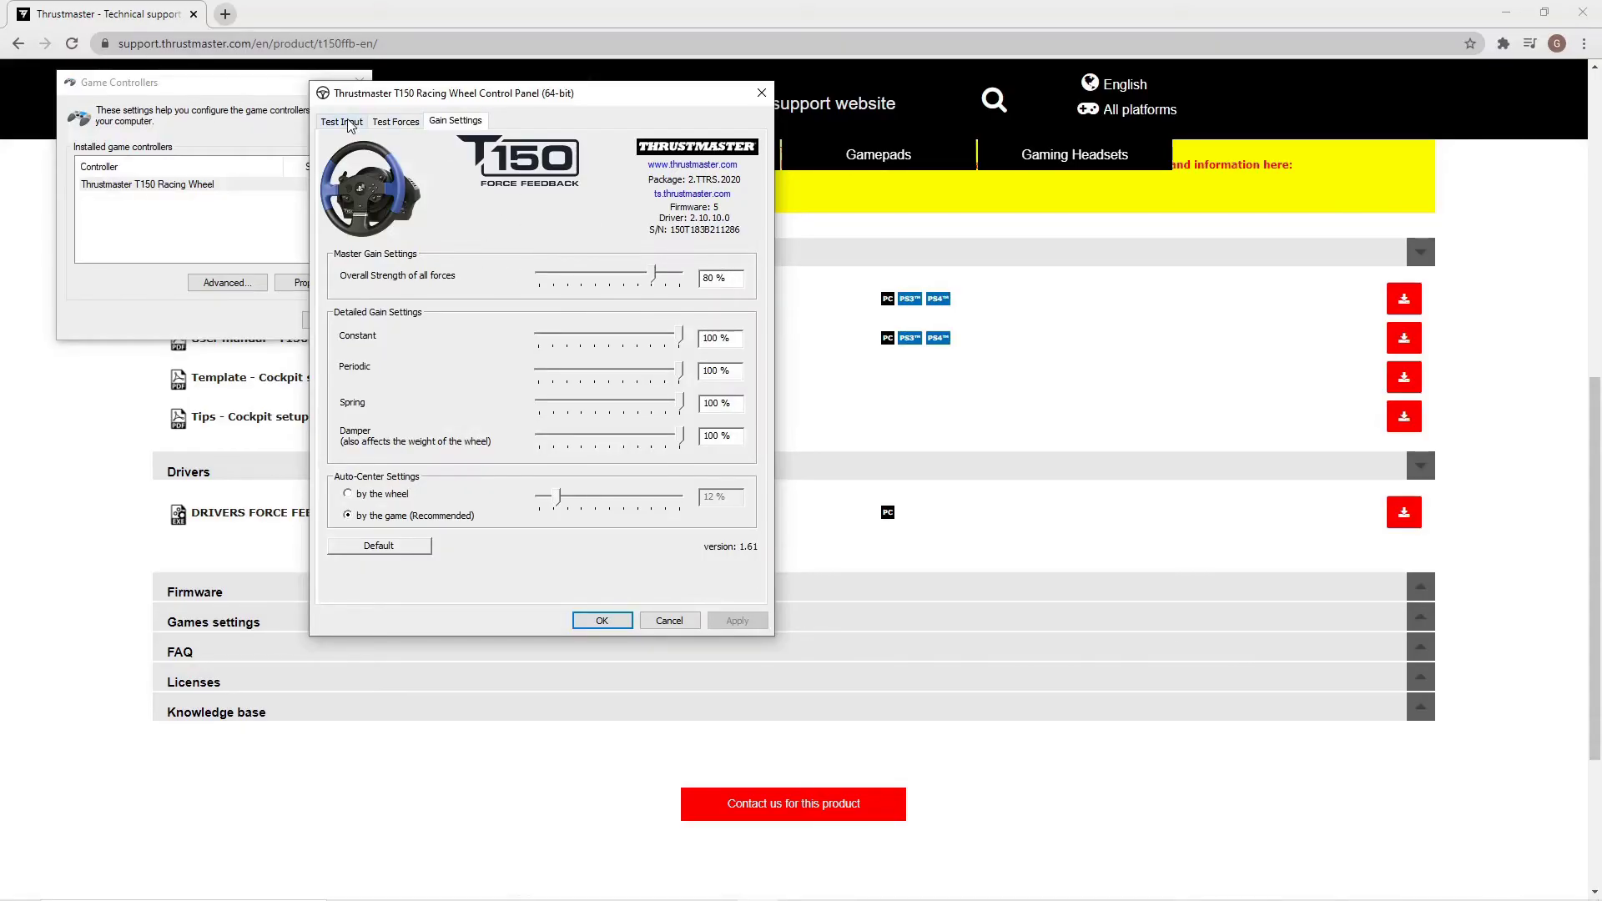
pyautogui.moveTo(551, 87); pyautogui.dragTo(603, 64)
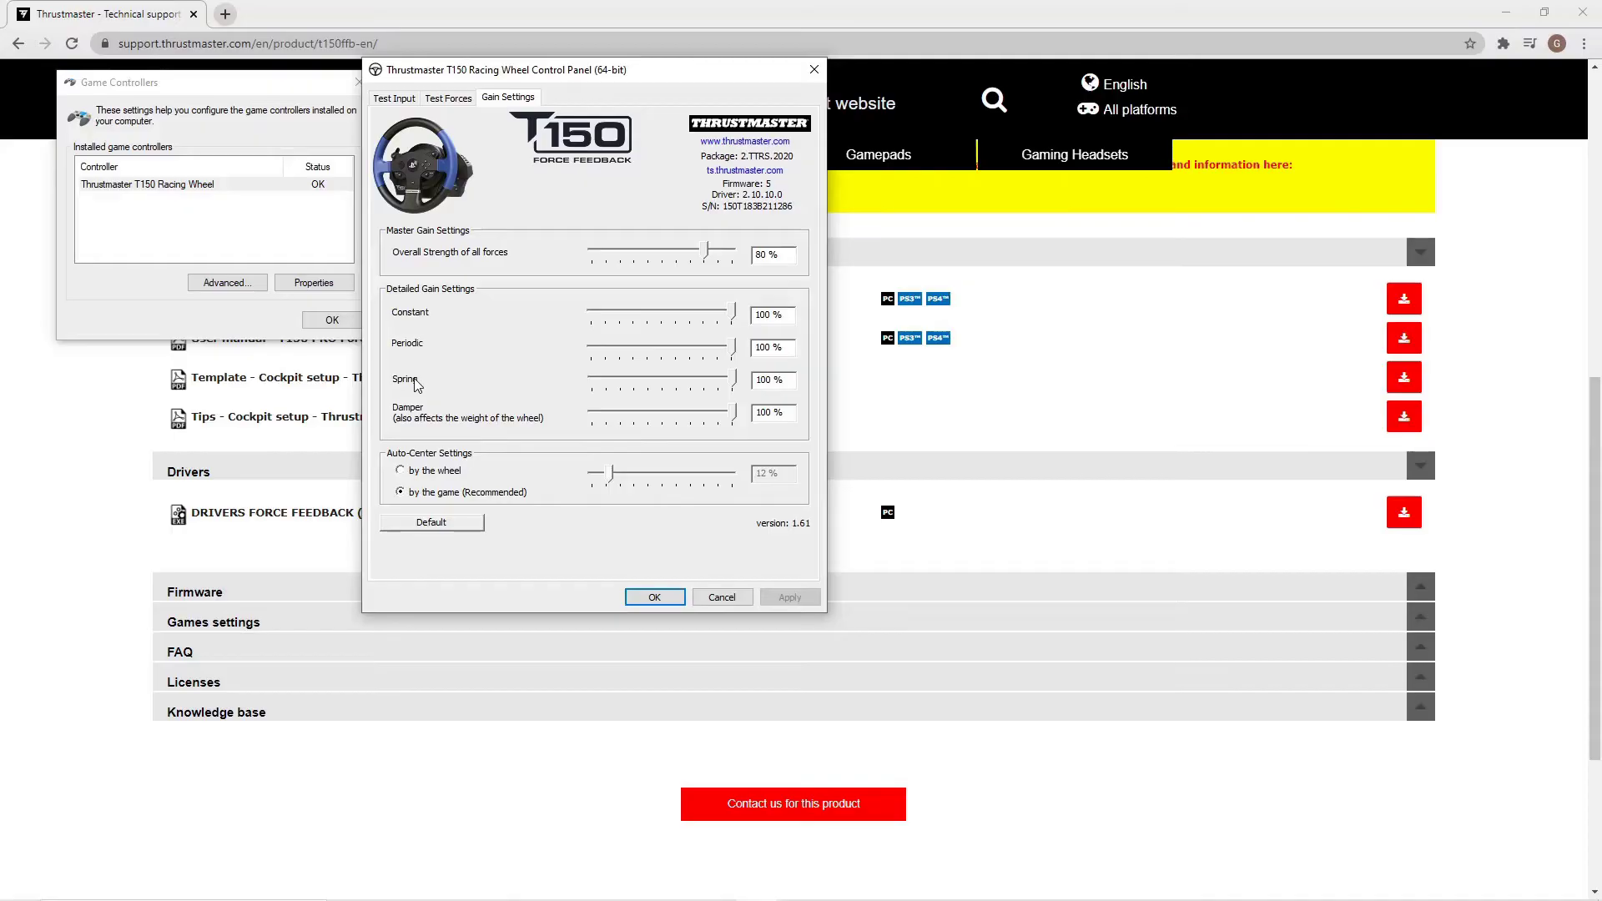
pyautogui.click(455, 98)
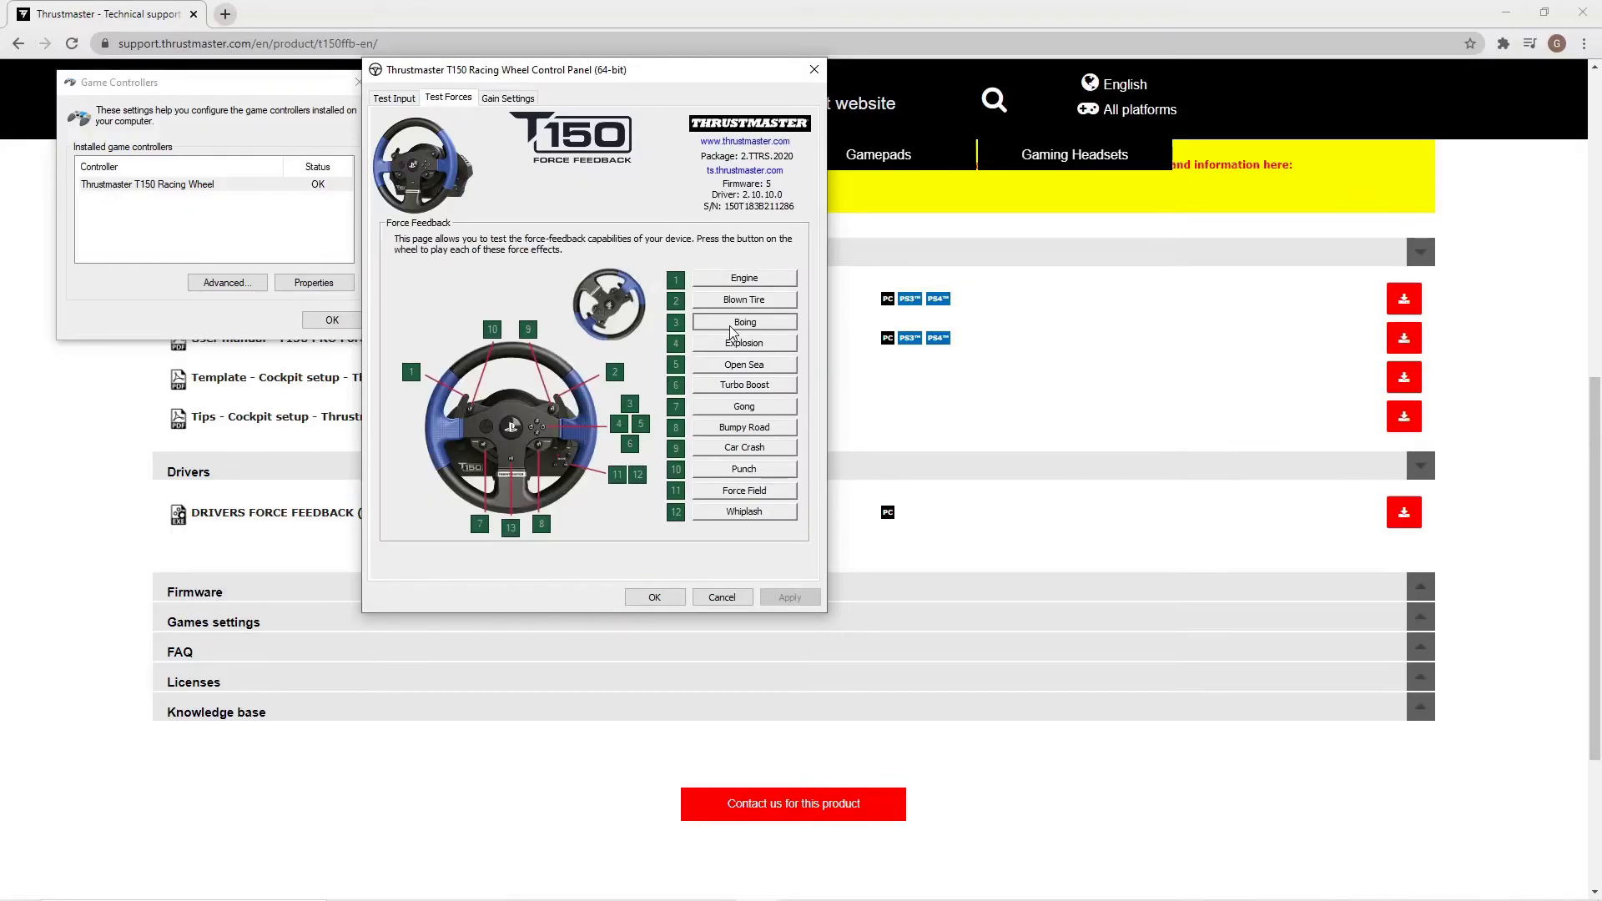
pyautogui.click(758, 326)
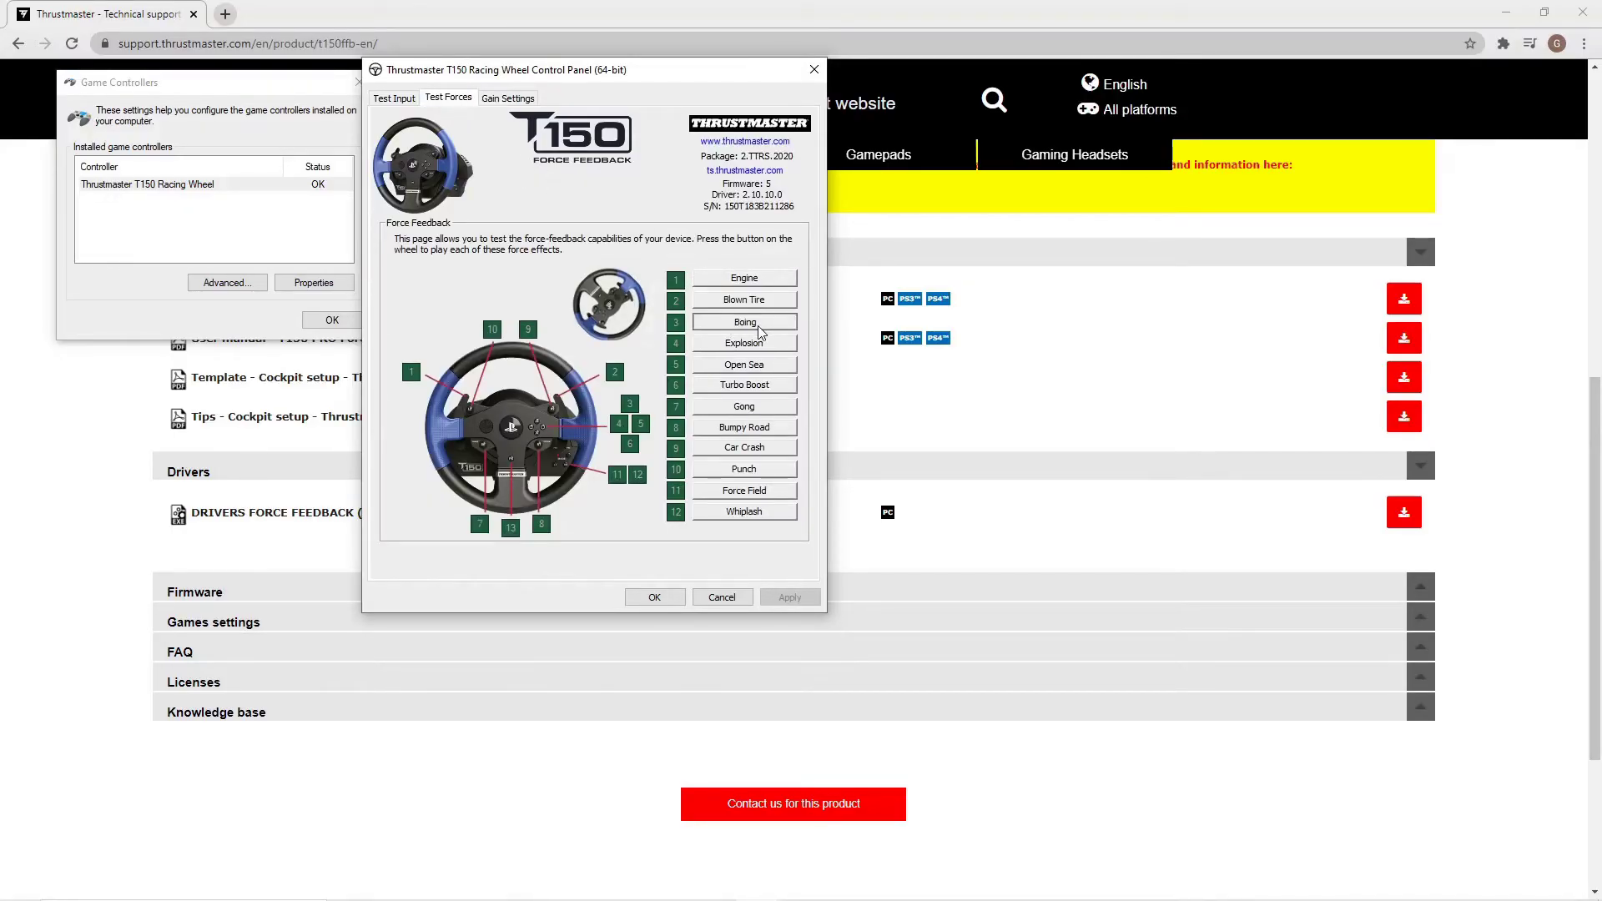
# Step: Check the gain settings again and set the pedals to Combined on the input test page
pyautogui.click(517, 100)
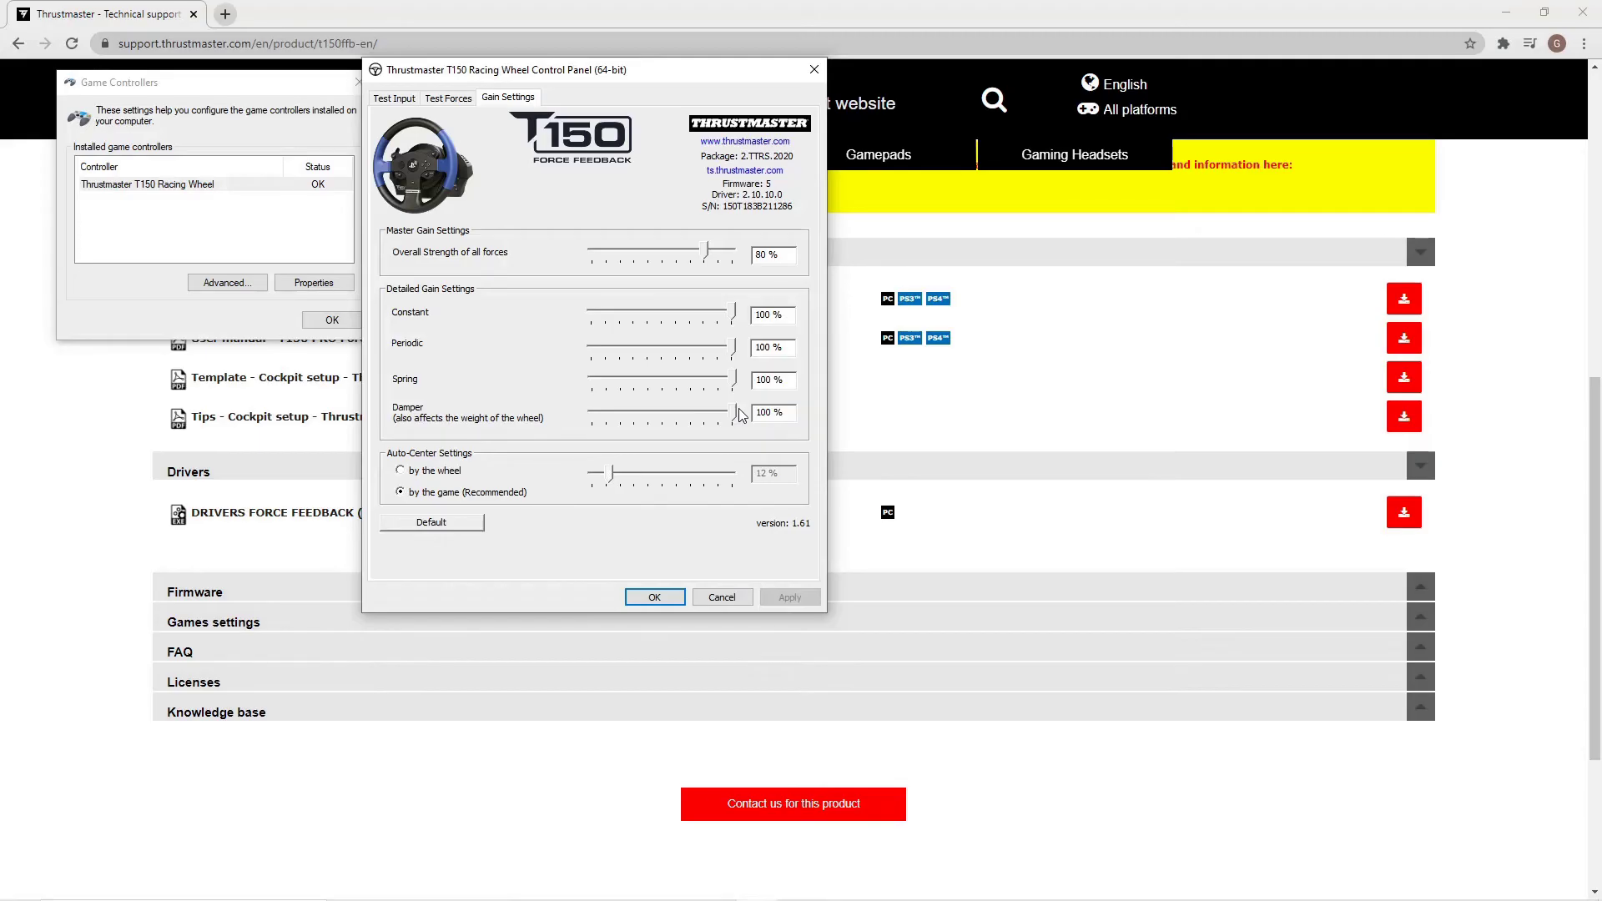
pyautogui.moveTo(674, 78); pyautogui.dragTo(748, 67)
pyautogui.click(479, 90)
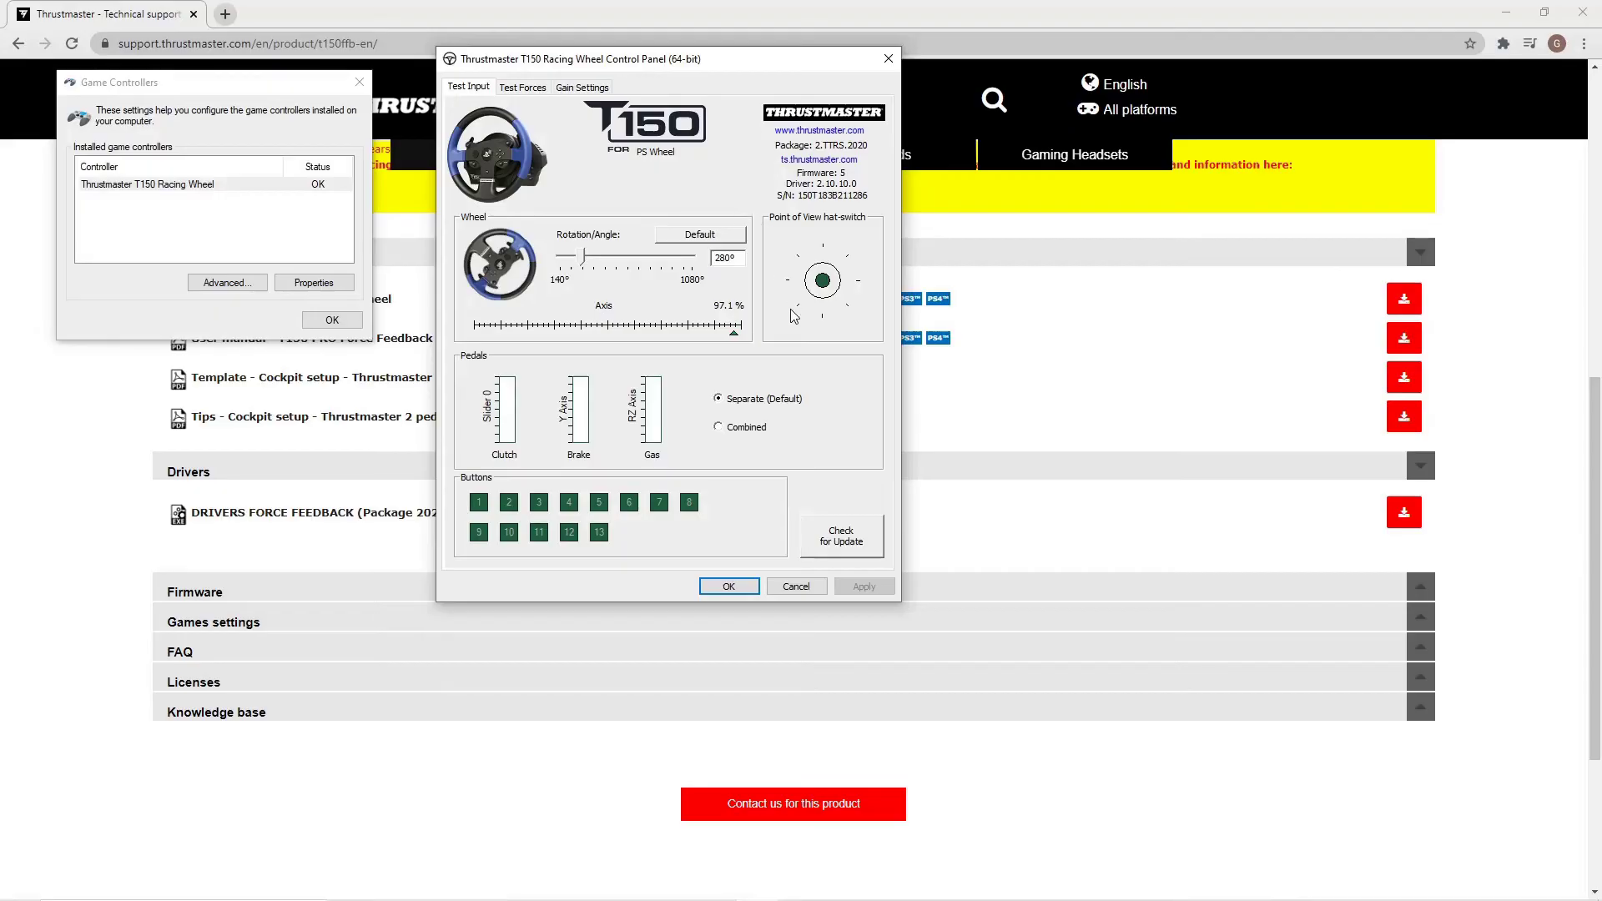
pyautogui.click(718, 427)
# Step: Adjust the overall strength of all forces in the gain settings and accept the wheel's configuration
pyautogui.click(524, 87)
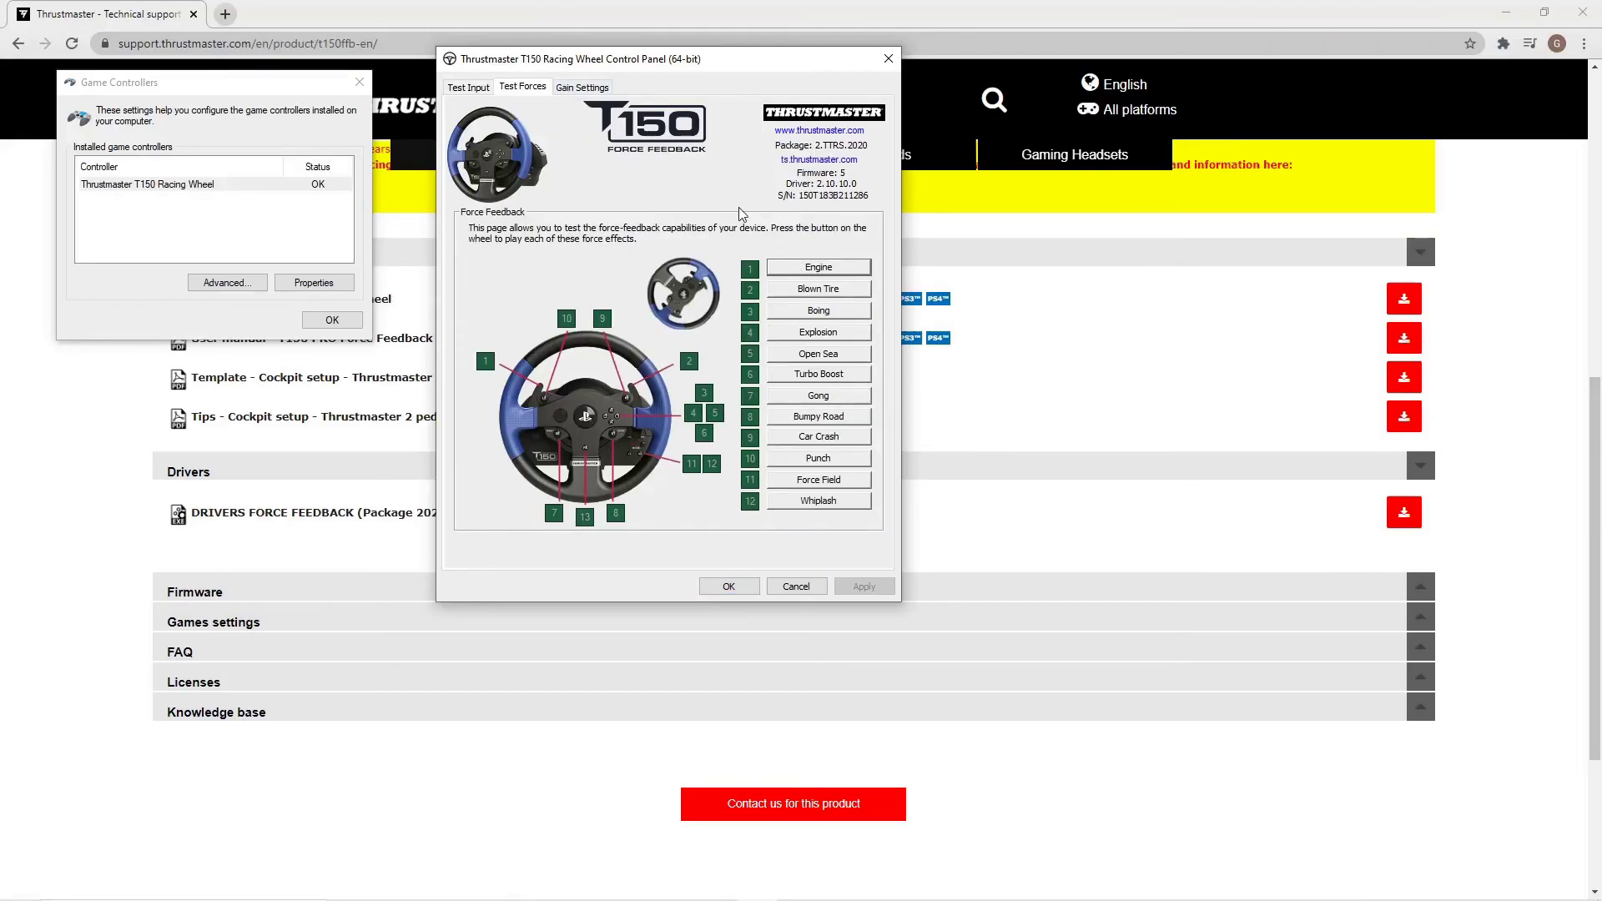
pyautogui.click(591, 89)
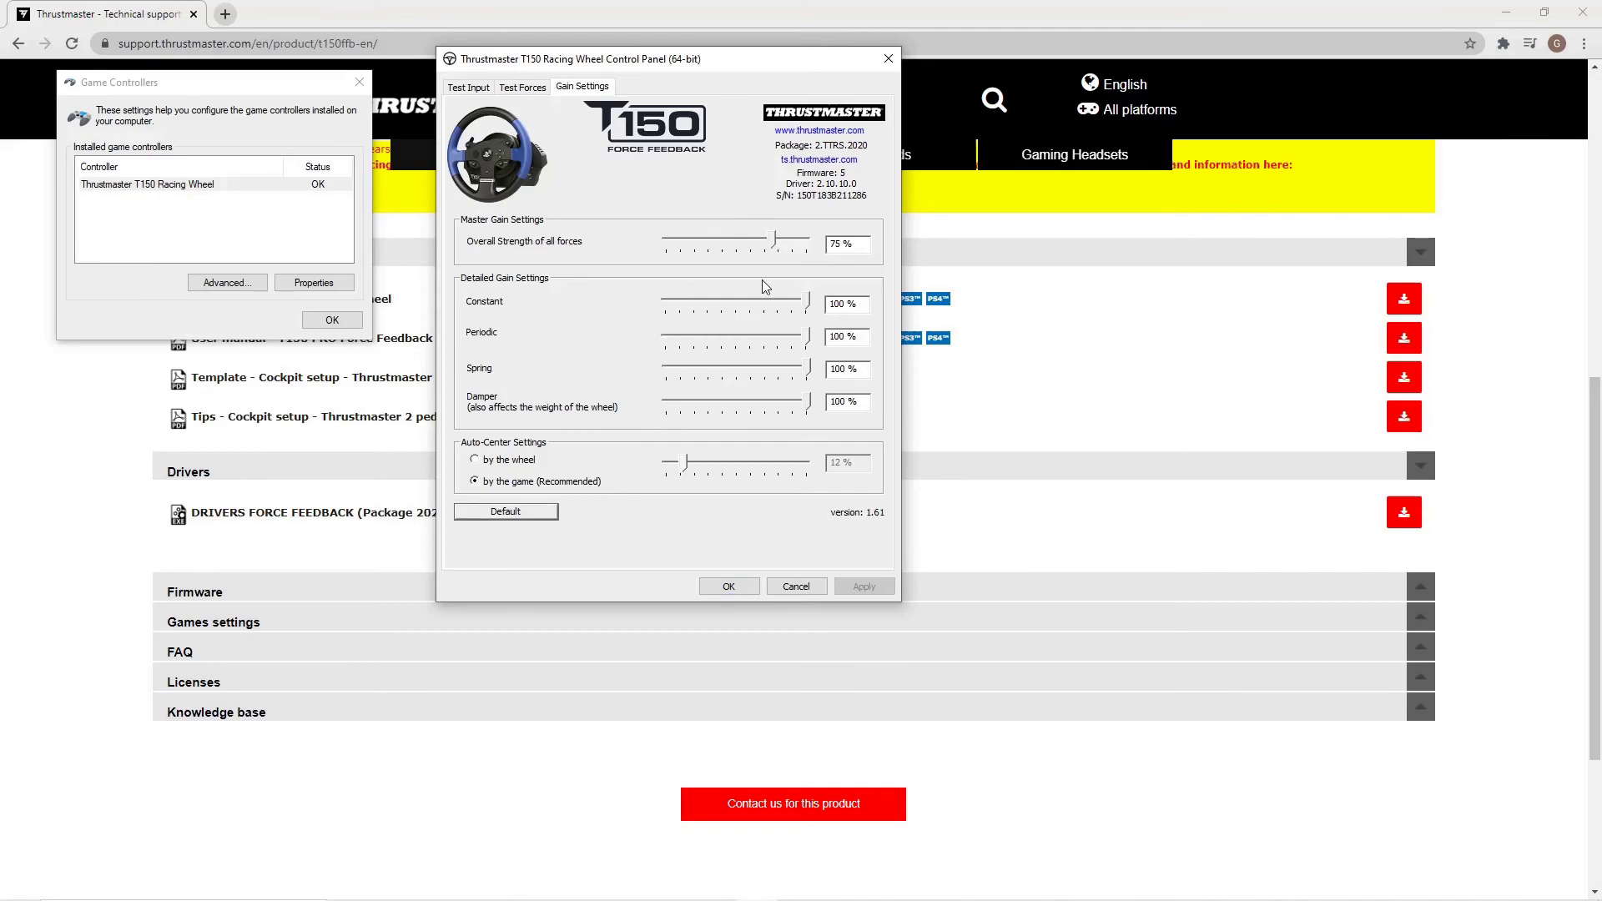
pyautogui.moveTo(781, 243); pyautogui.dragTo(780, 243)
pyautogui.click(743, 588)
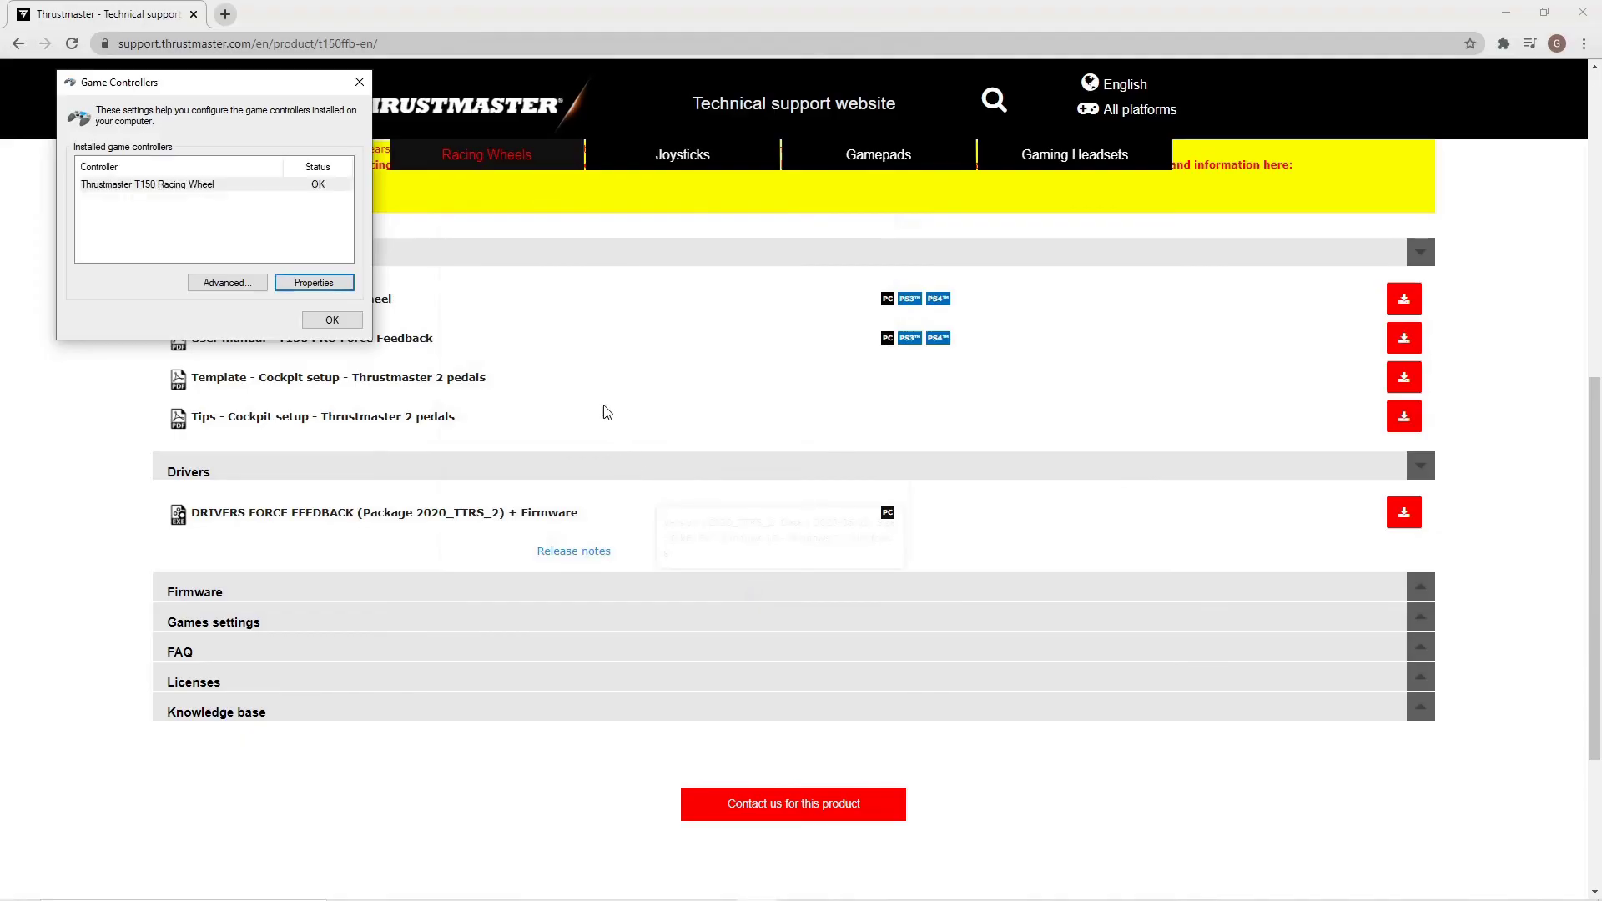